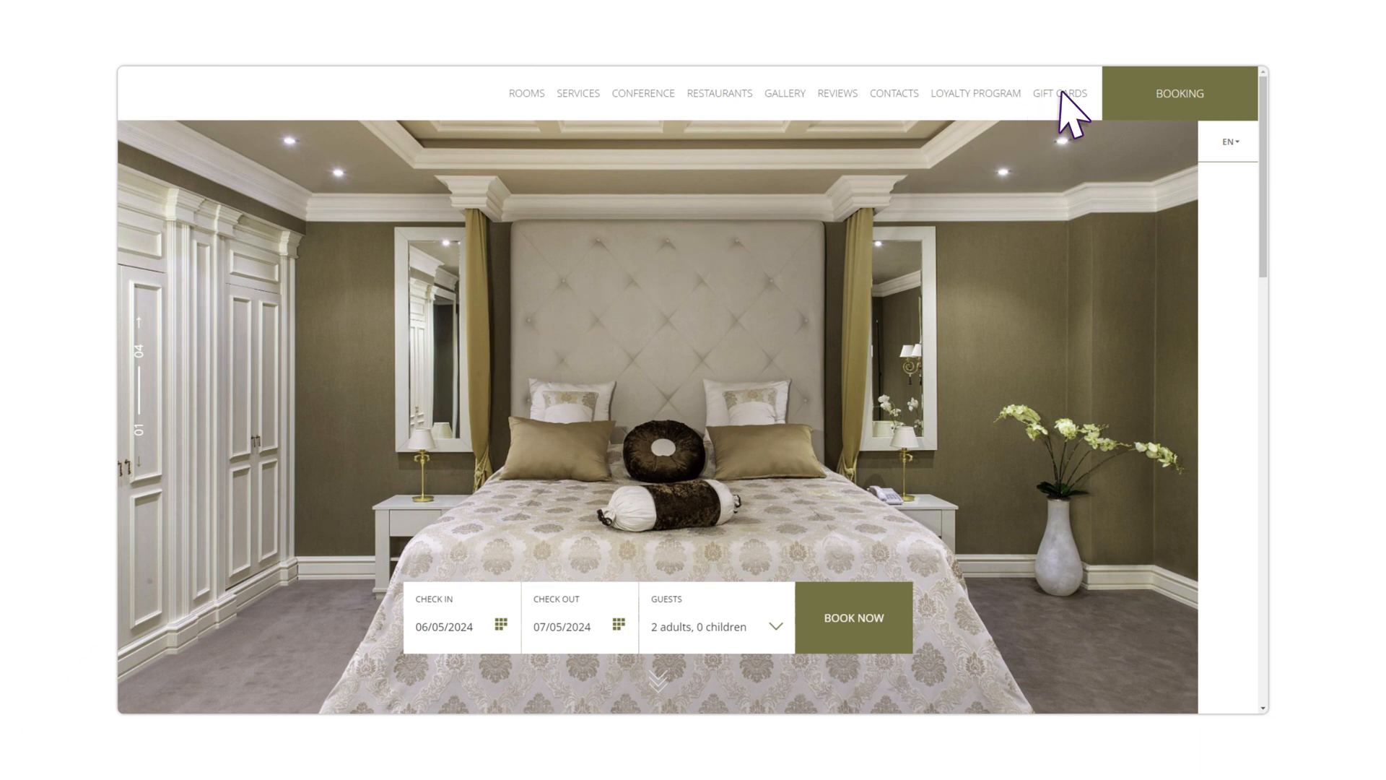
# Open the gift cards page of the hotel website and review the gift cards on offer.
pyautogui.click(1060, 94)
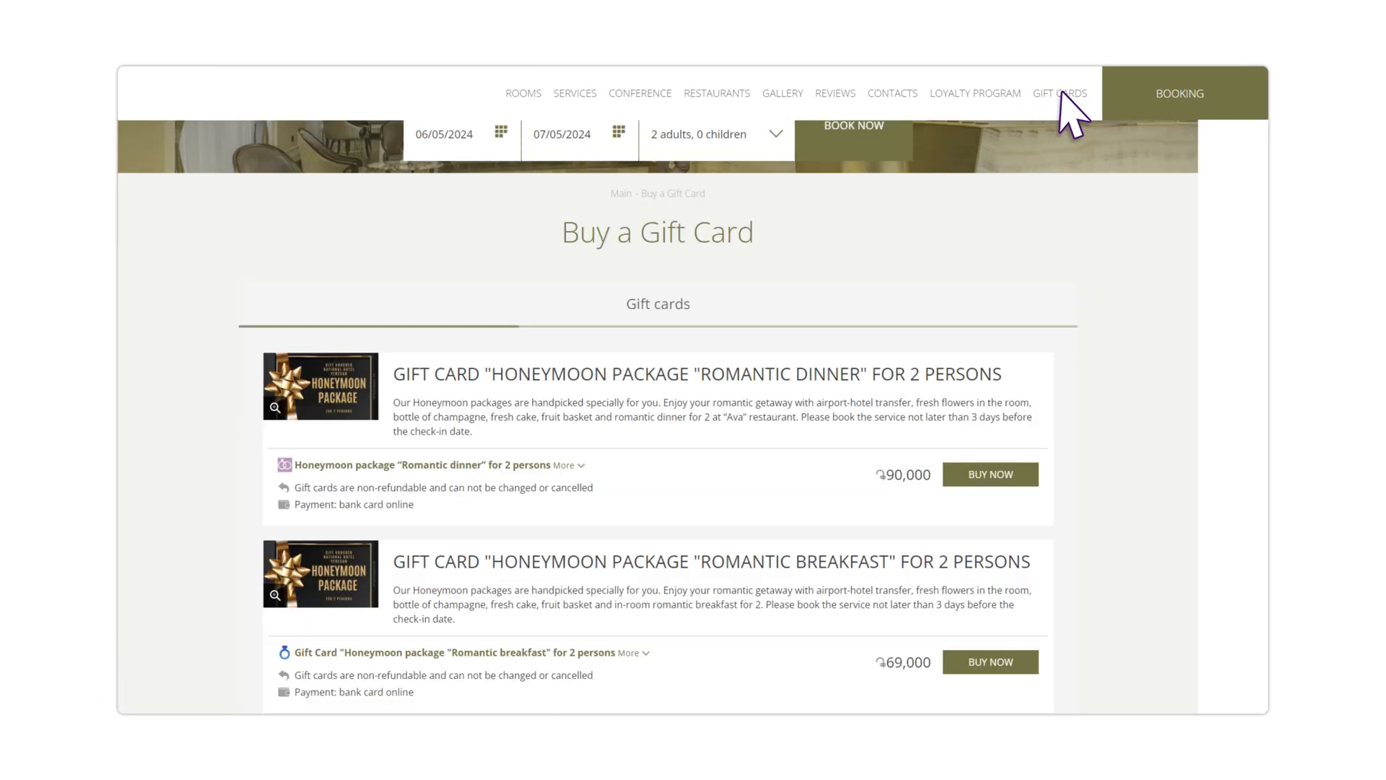
pyautogui.scroll(-6, 1061, 92)
pyautogui.scroll(-4, 1061, 92)
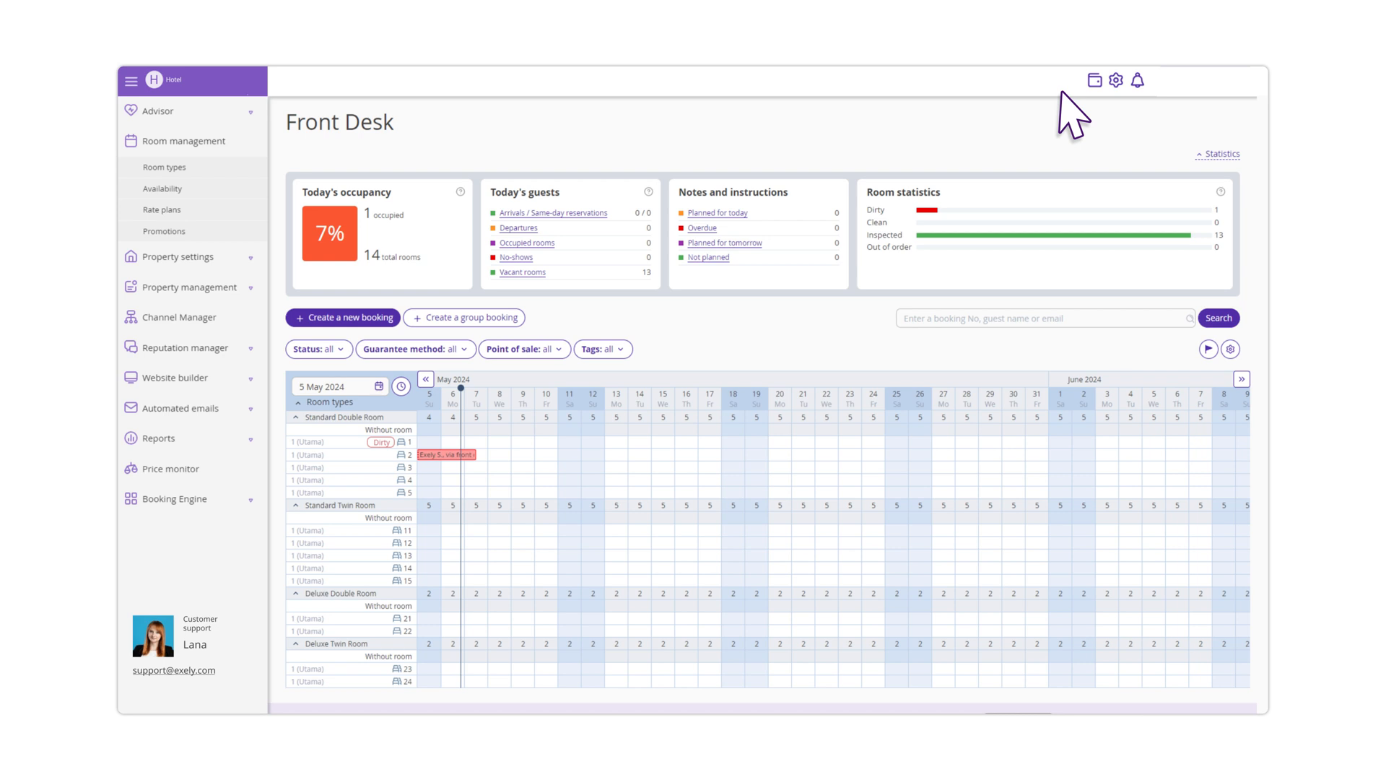
# In Exely, add a room type named "Certificate with open arrival date for $70" with room code $70 and accommodation offer Bed in room.
pyautogui.click(211, 166)
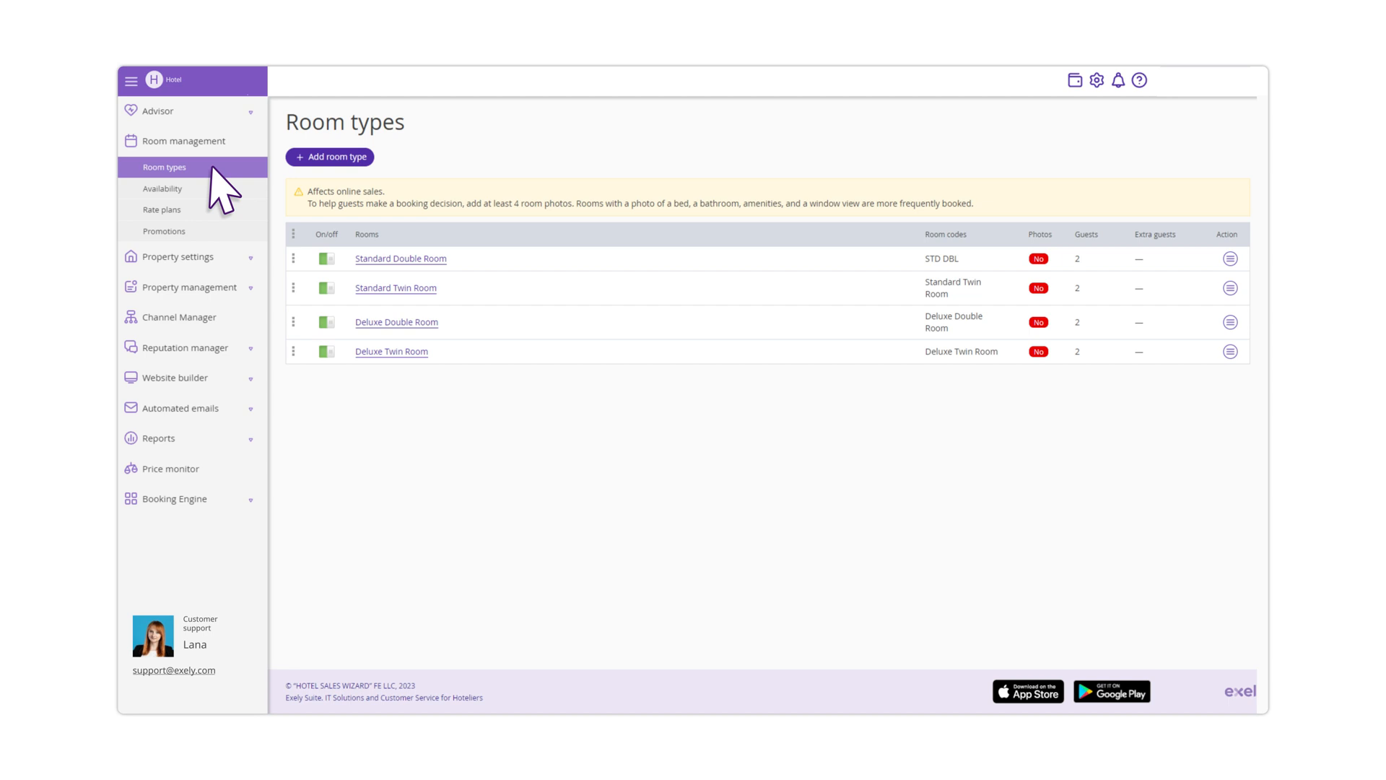
pyautogui.click(336, 156)
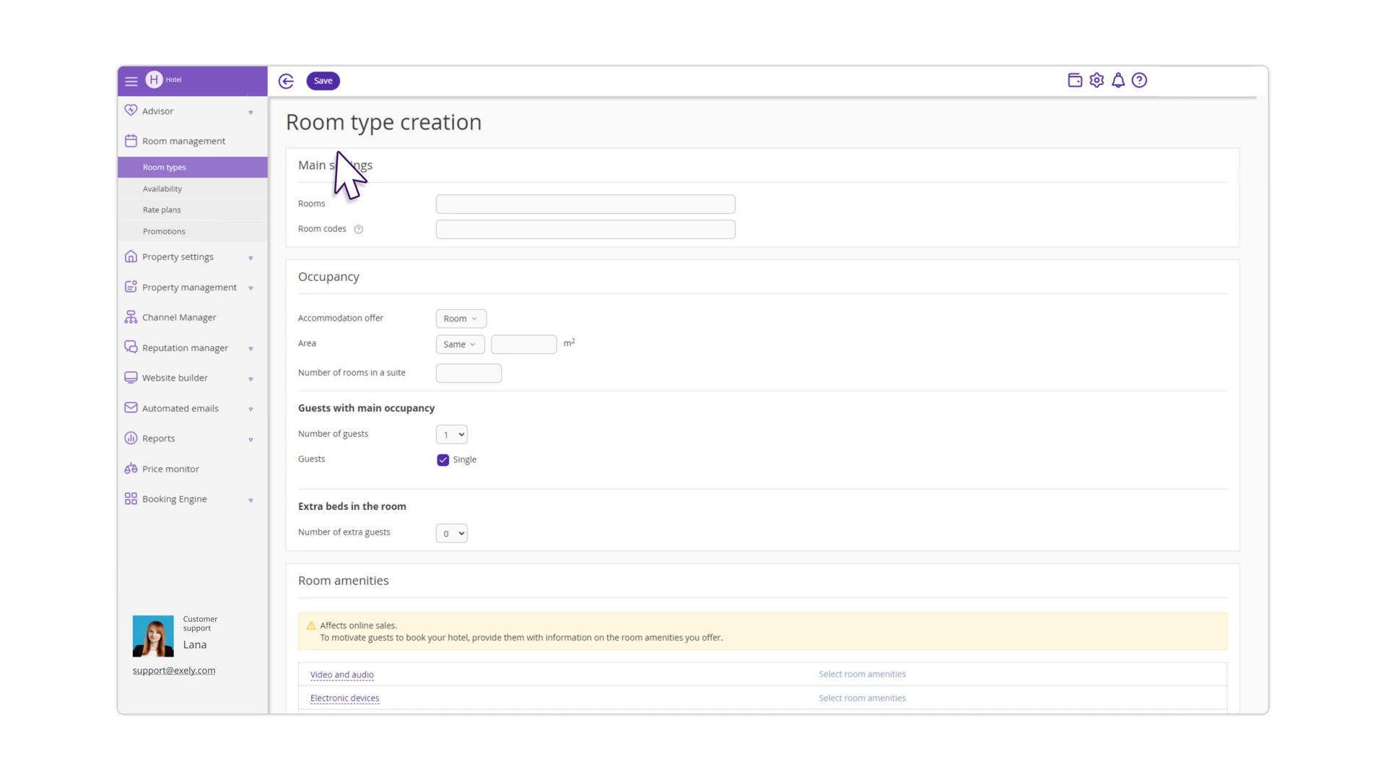
pyautogui.click(679, 204)
pyautogui.write('Certificate with o')
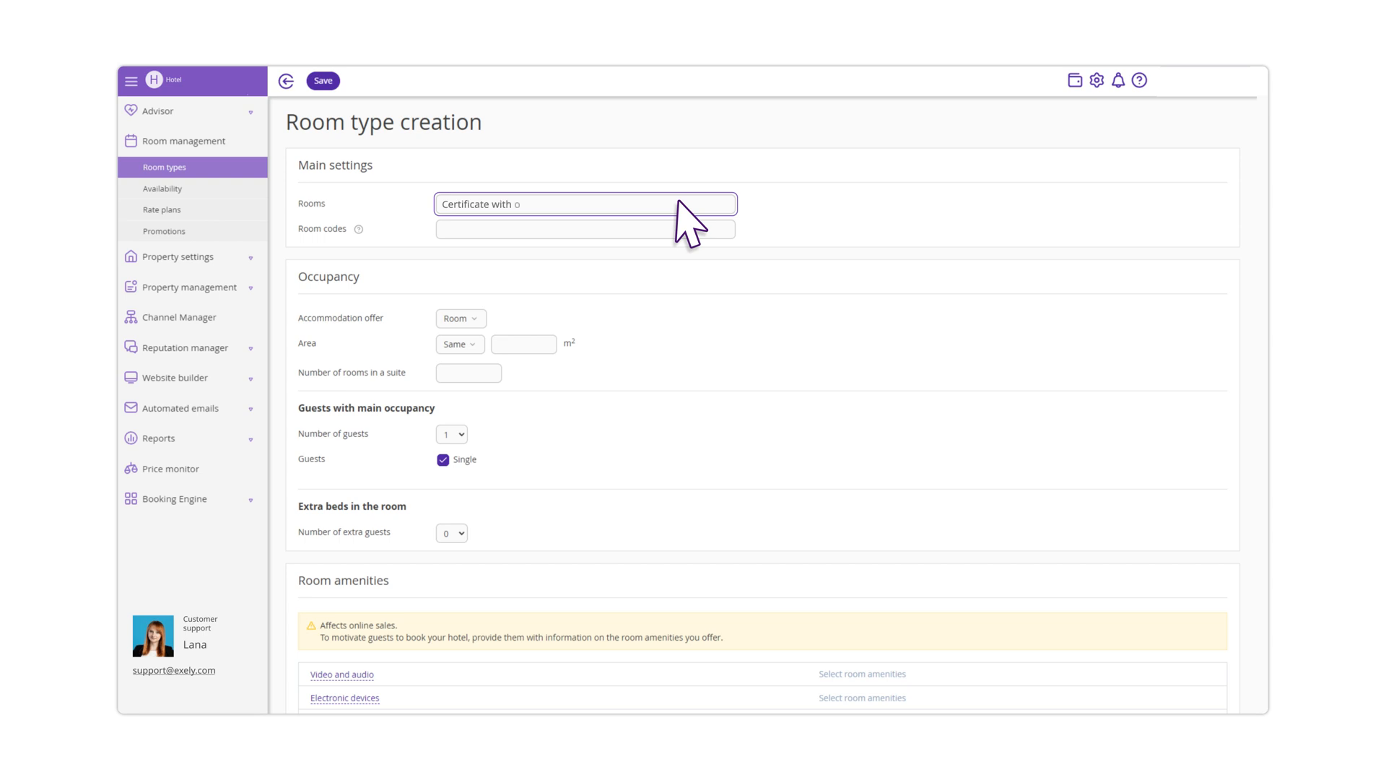
pyautogui.write('pen arrival date for $70')
pyautogui.click(497, 228)
pyautogui.write('$70')
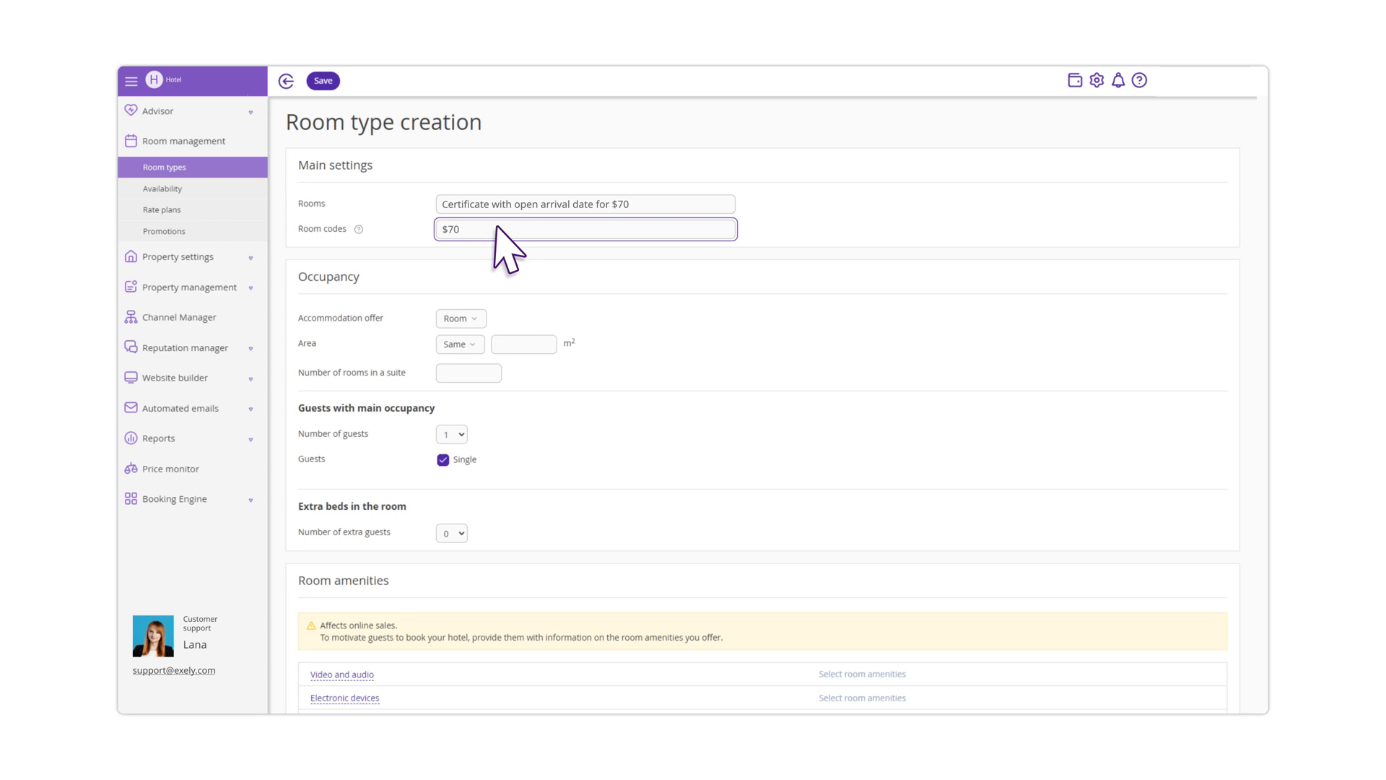
pyautogui.click(473, 318)
pyautogui.click(493, 462)
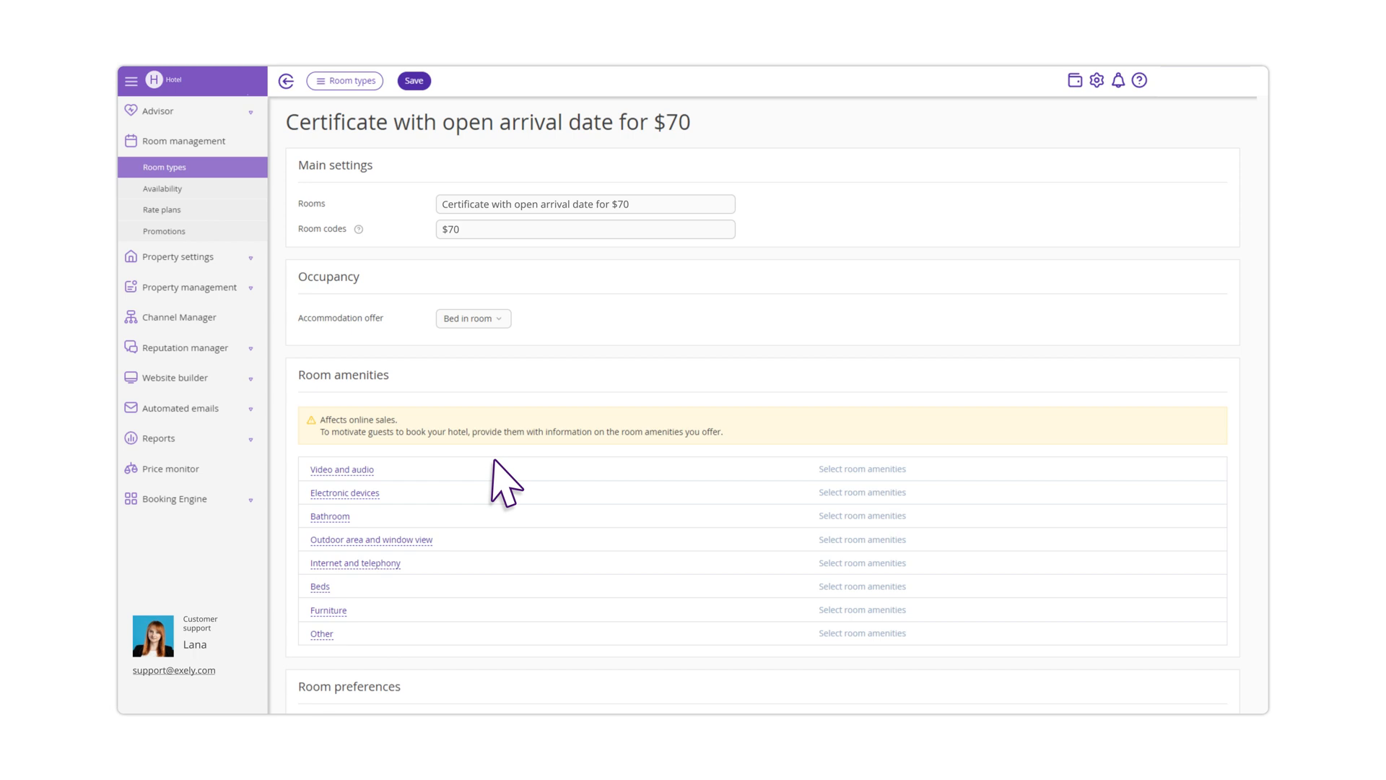
# Enter the room description "Discounts are summed up with your certificate!" and save the room type.
pyautogui.scroll(-15, 506, 483)
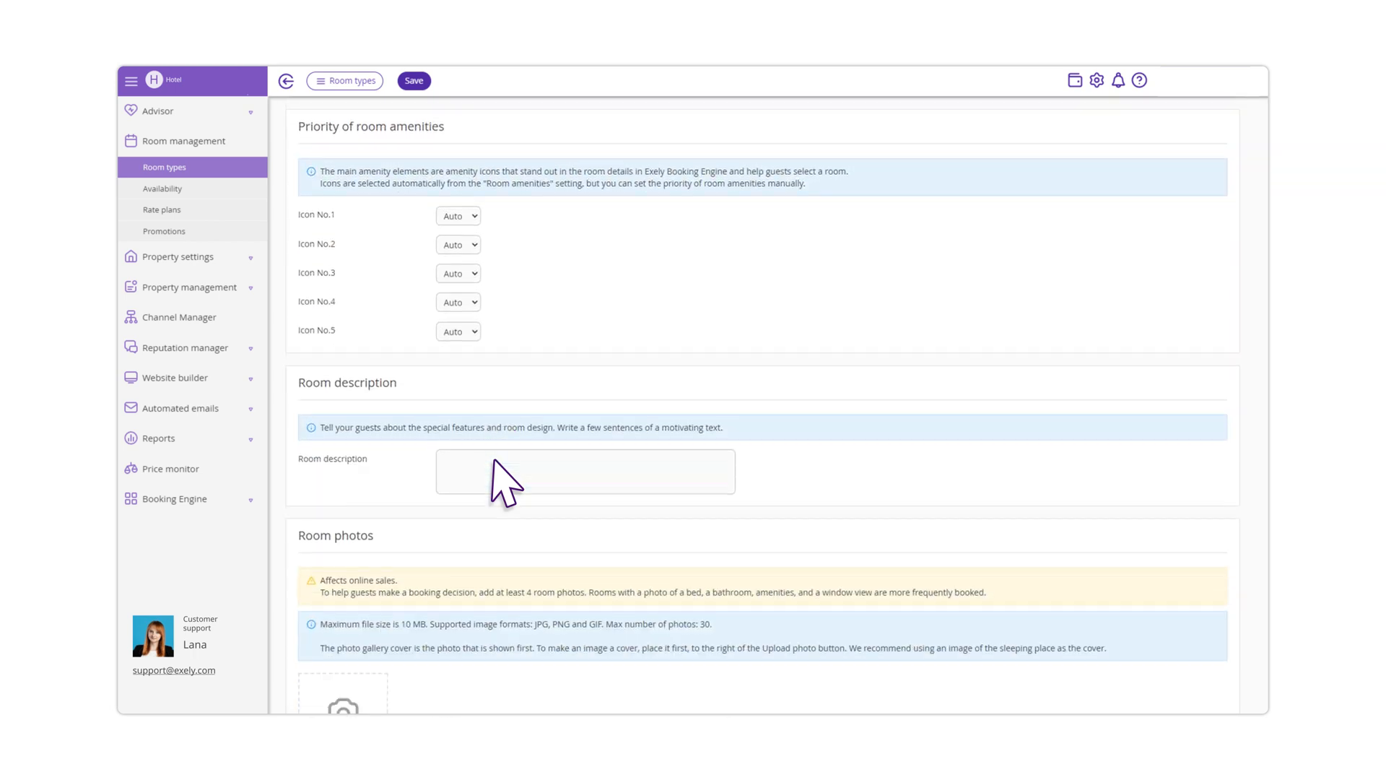
pyautogui.click(508, 303)
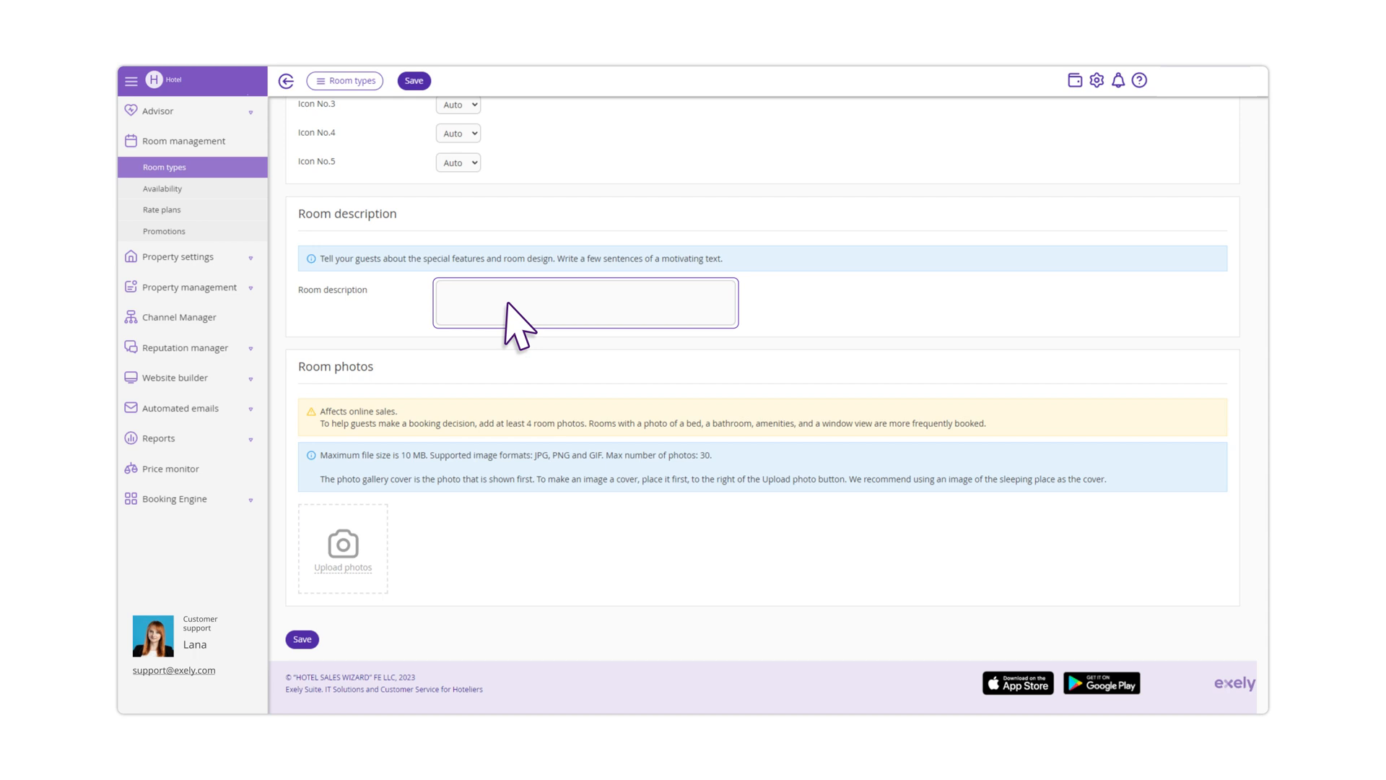
pyautogui.write('Get the best deal today and stay later!')
pyautogui.hotkey('ctrl', 'a')
pyautogui.write('Discounts are summed up with your certificate')
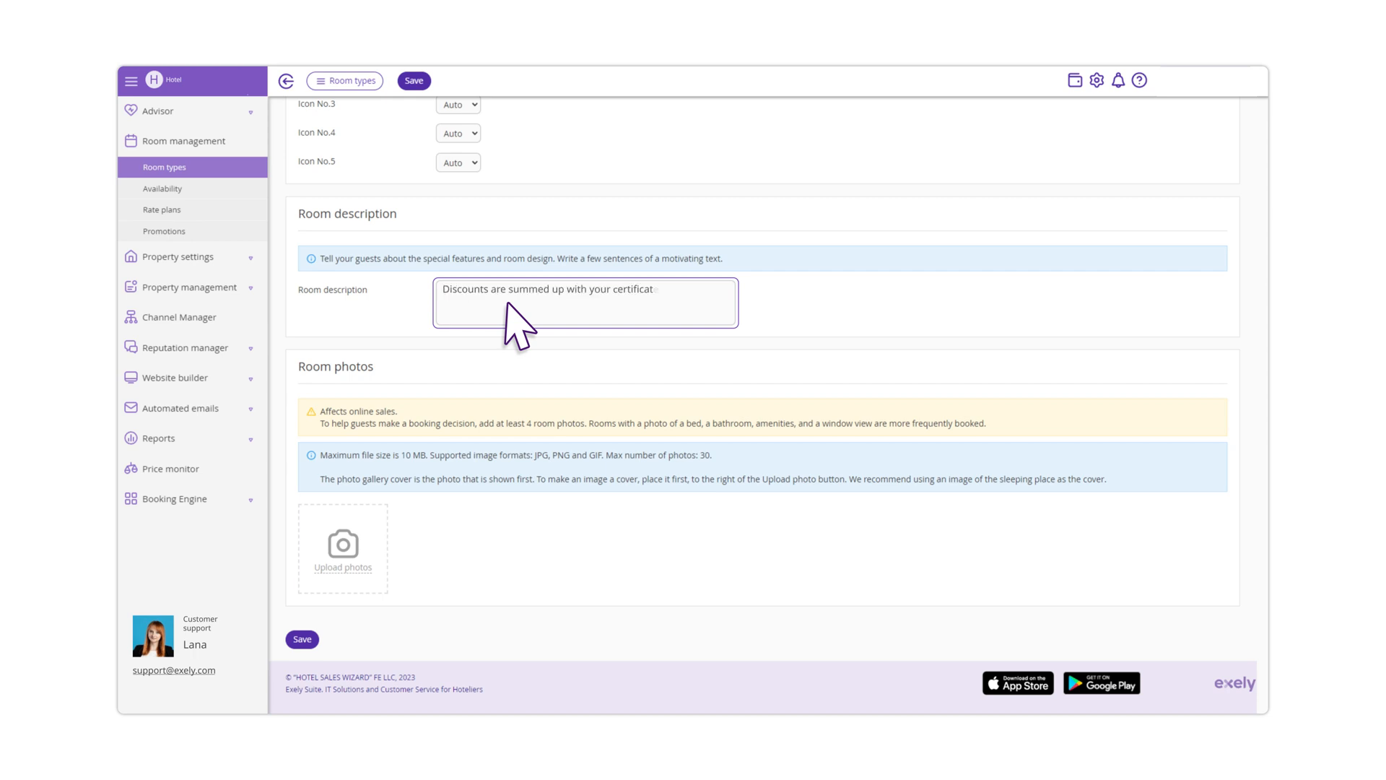
pyautogui.click(304, 639)
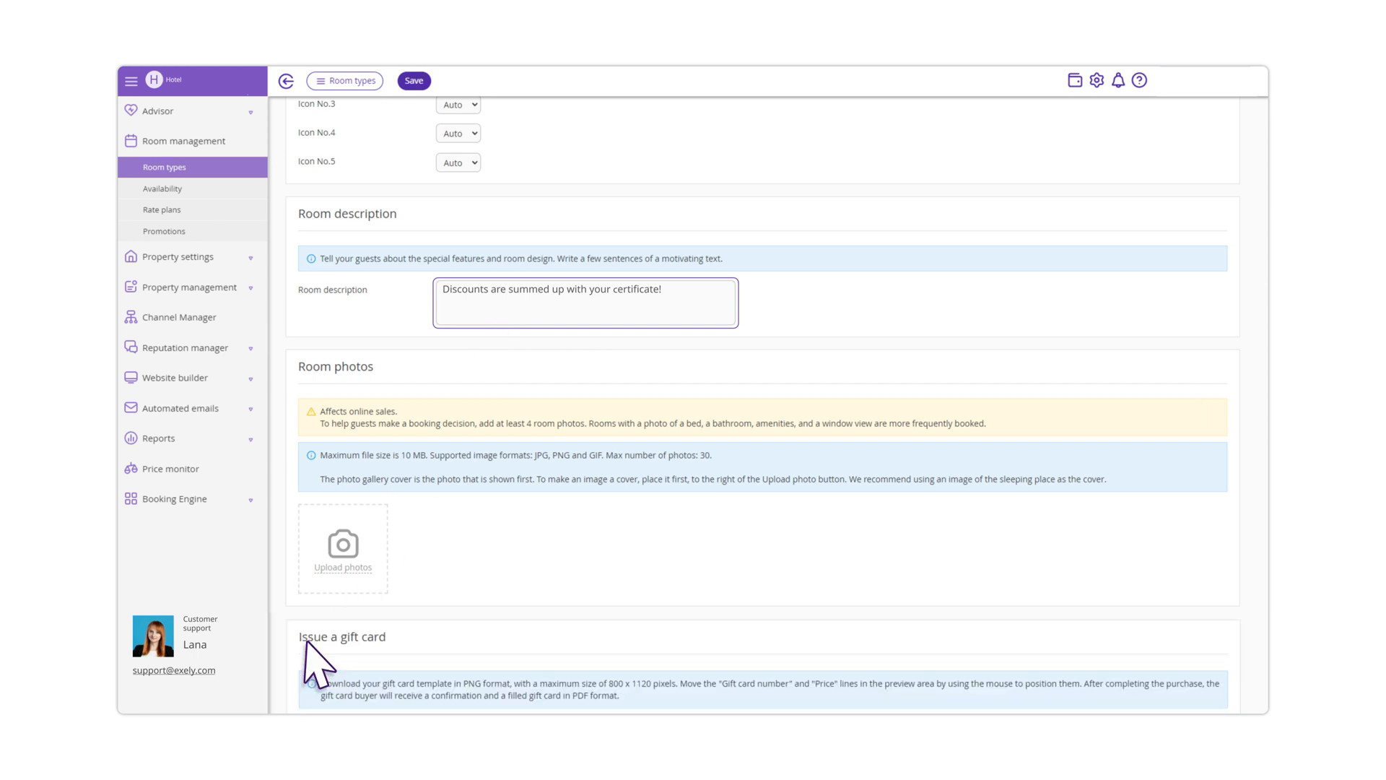
# Upload the Honeymoon Package image as the room photo and save the room type with its gift card template.
pyautogui.click(359, 566)
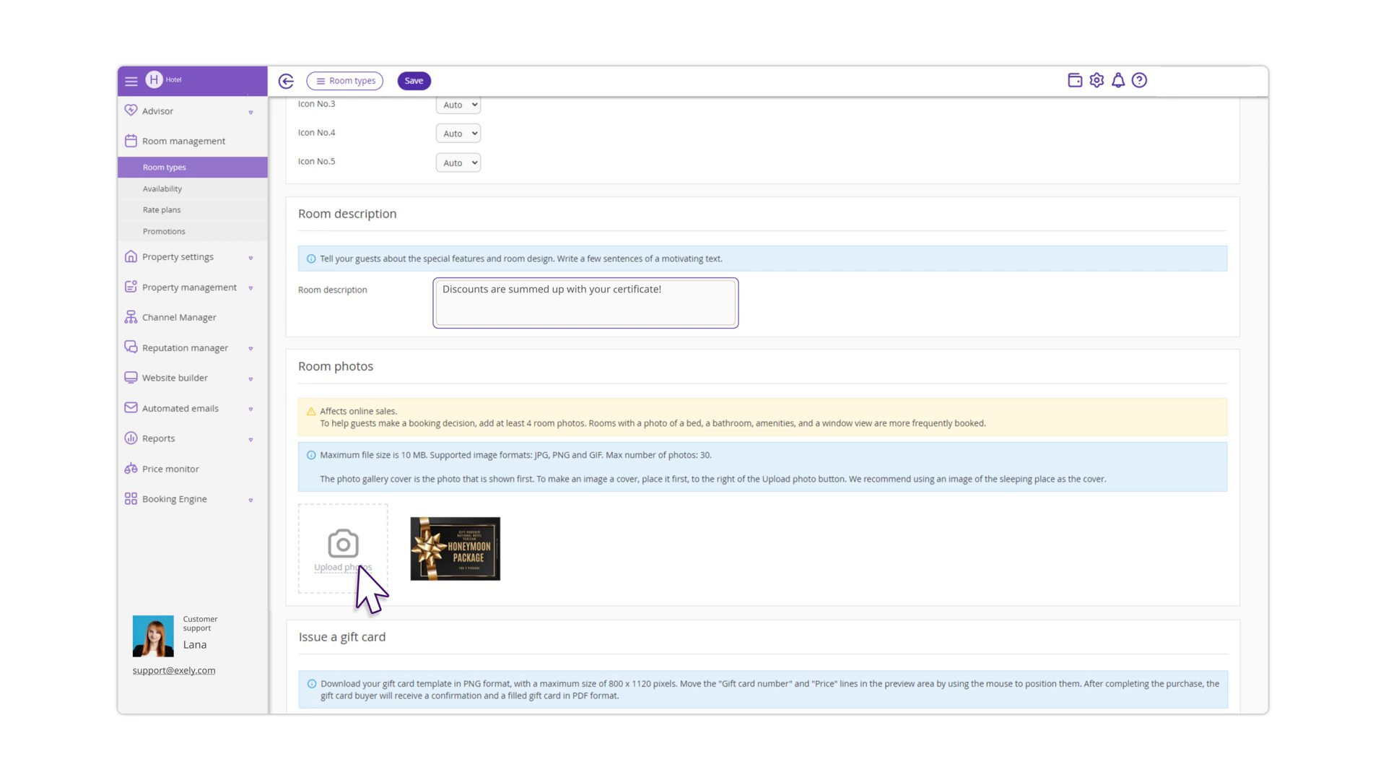
pyautogui.scroll(-7, 368, 588)
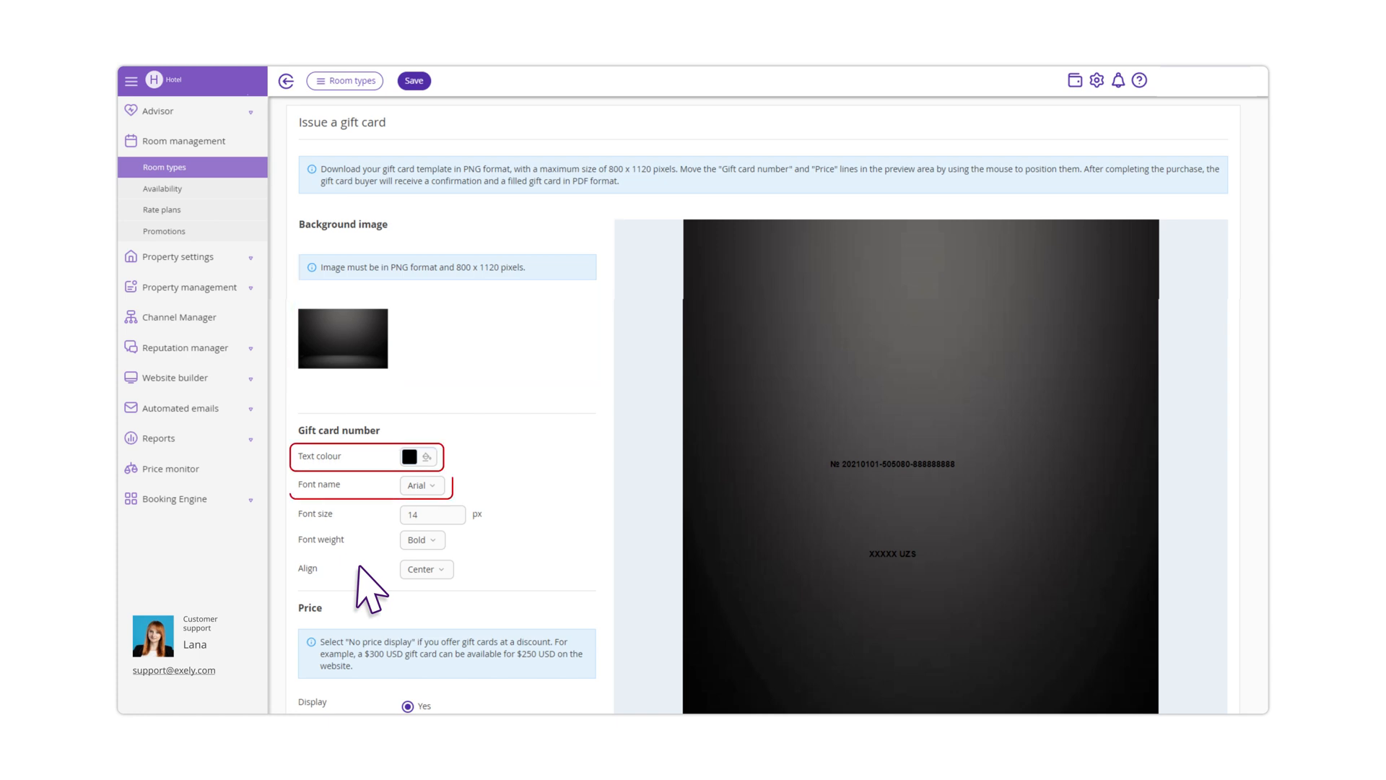
pyautogui.scroll(-3, 359, 566)
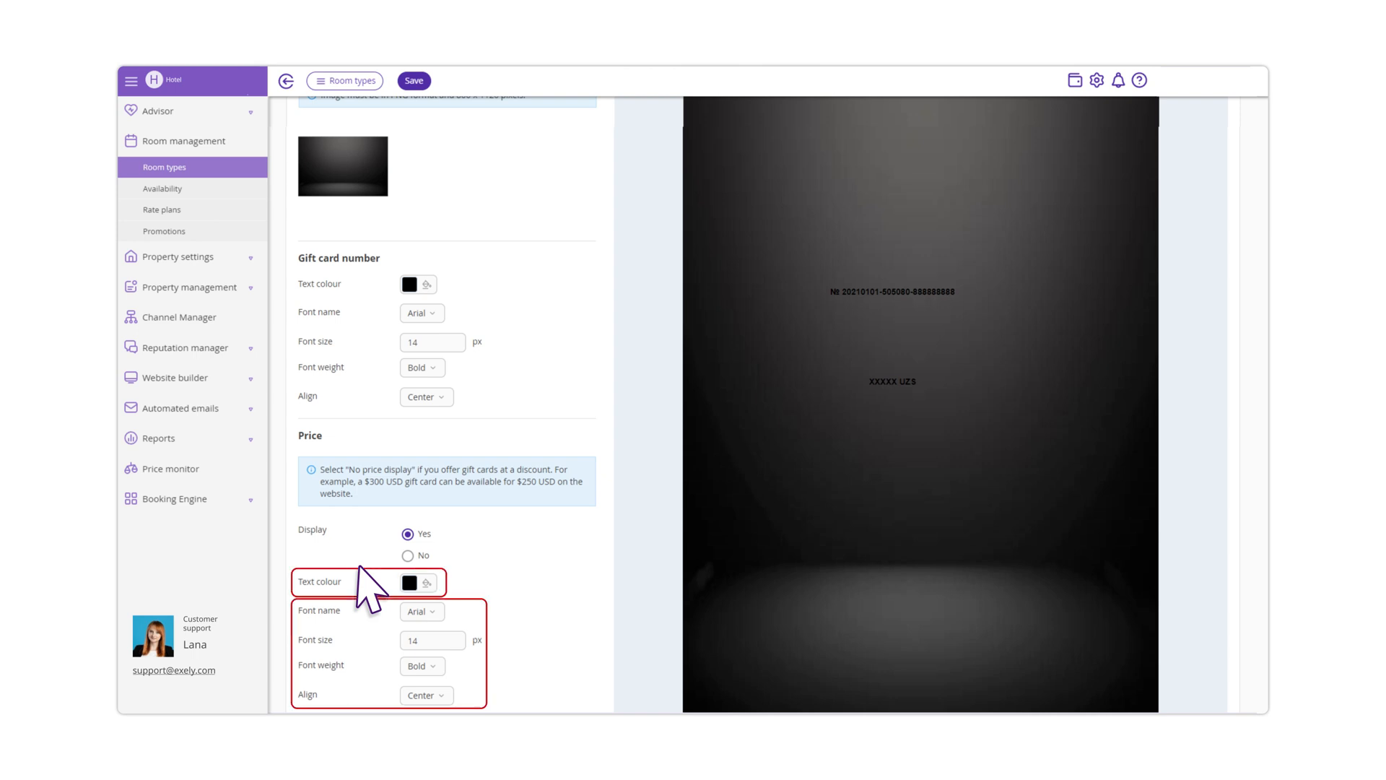
pyautogui.scroll(-5, 368, 588)
pyautogui.click(301, 657)
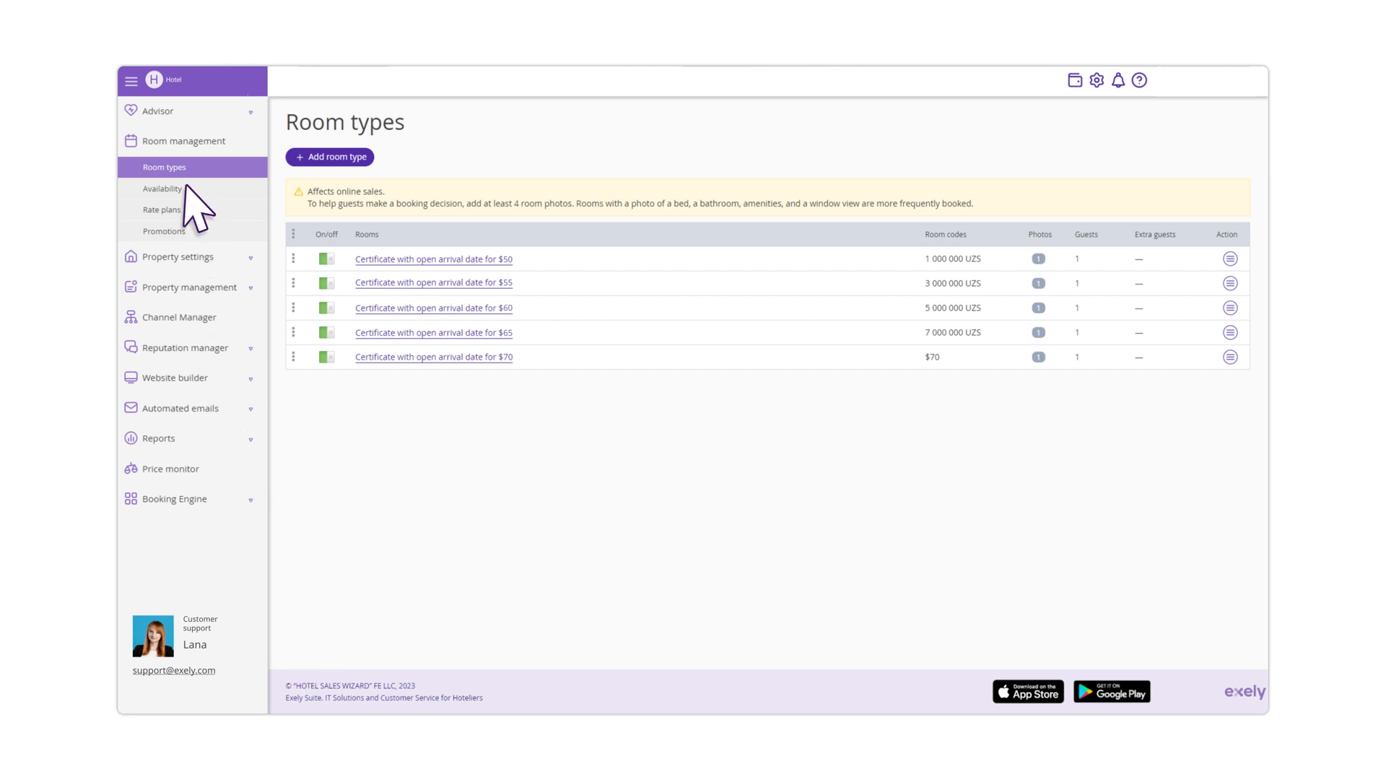
# Clear the default availability value of the last certificate room type in the main availability block.
pyautogui.click(162, 188)
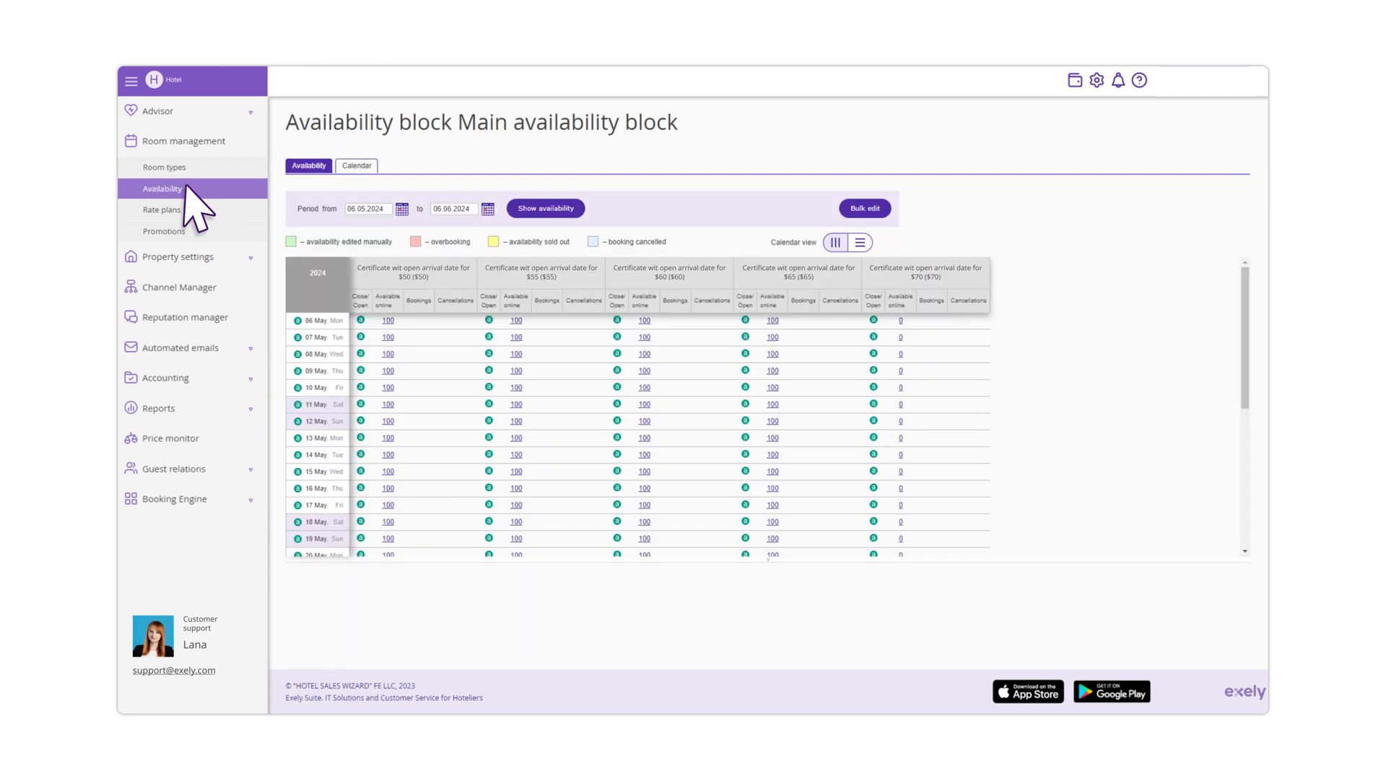
pyautogui.click(307, 165)
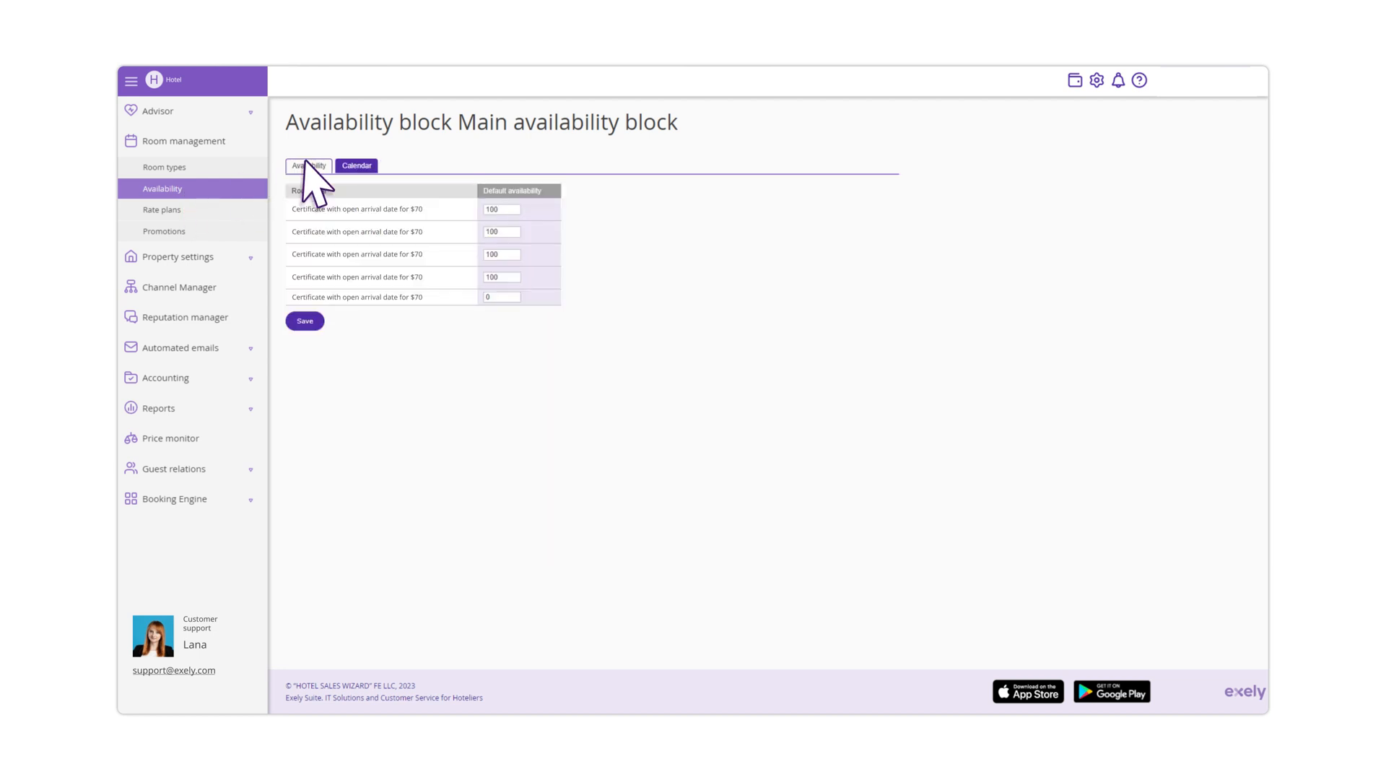
pyautogui.click(503, 297)
pyautogui.press('BackSpace')
# Create and save a base rate plan named "$70 certificate with open arrival date" with no meal included.
pyautogui.click(193, 210)
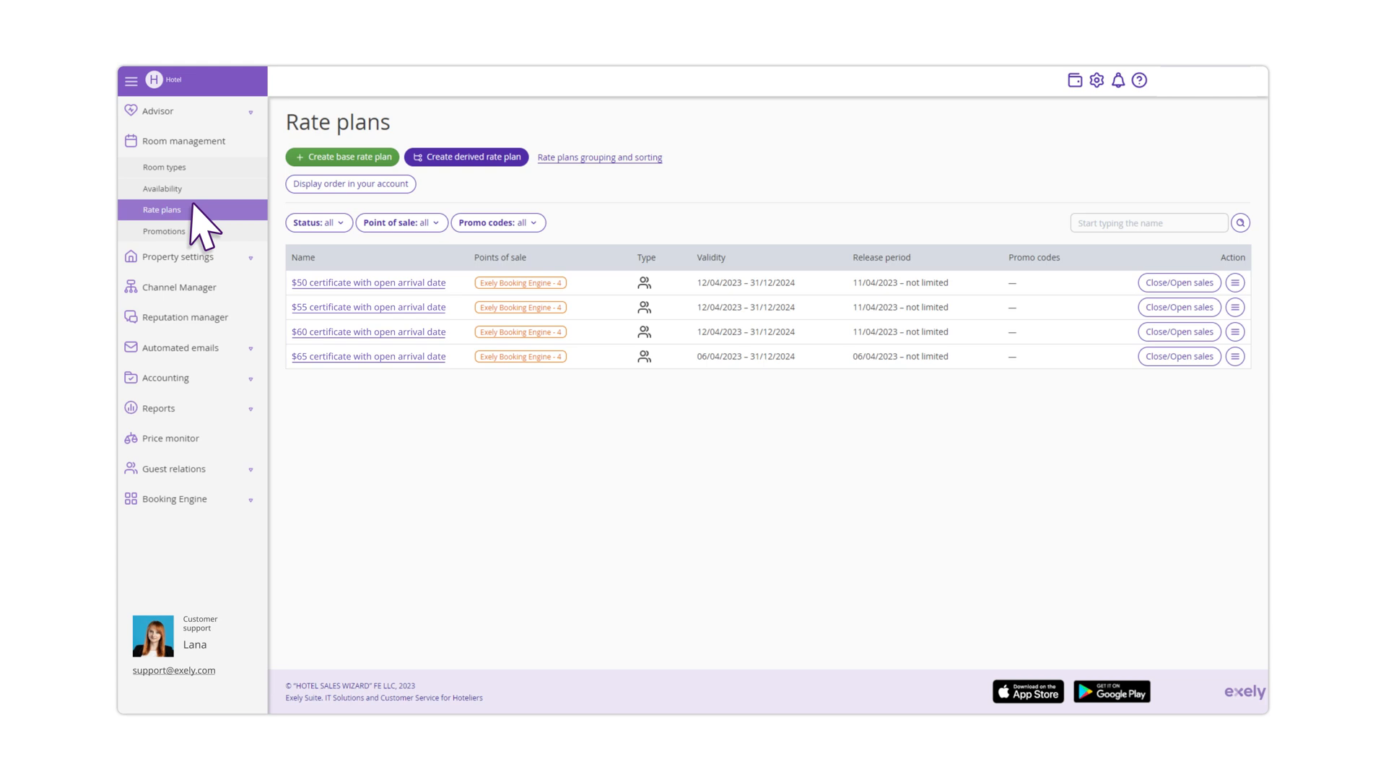
pyautogui.click(352, 156)
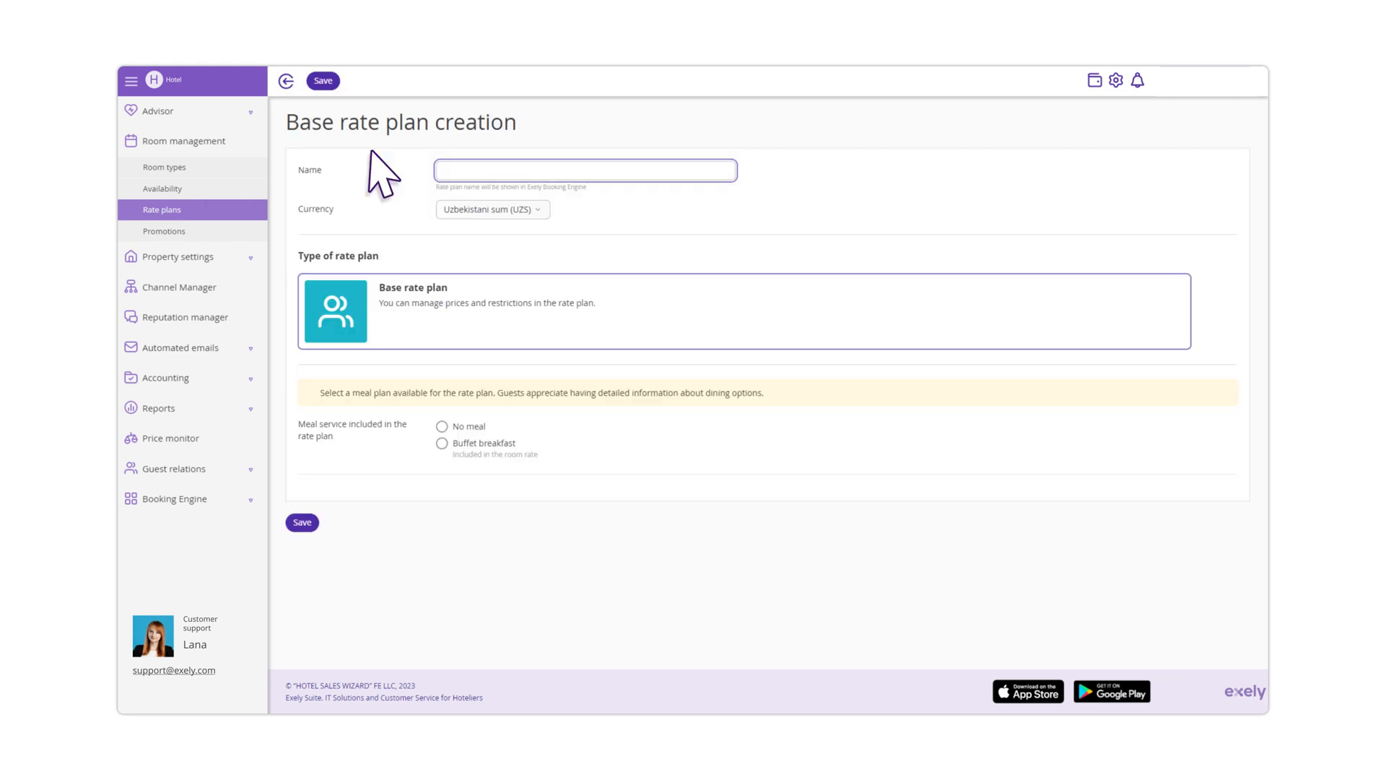
pyautogui.write('$70 certificate with open arrival date')
pyautogui.click(442, 426)
pyautogui.click(306, 489)
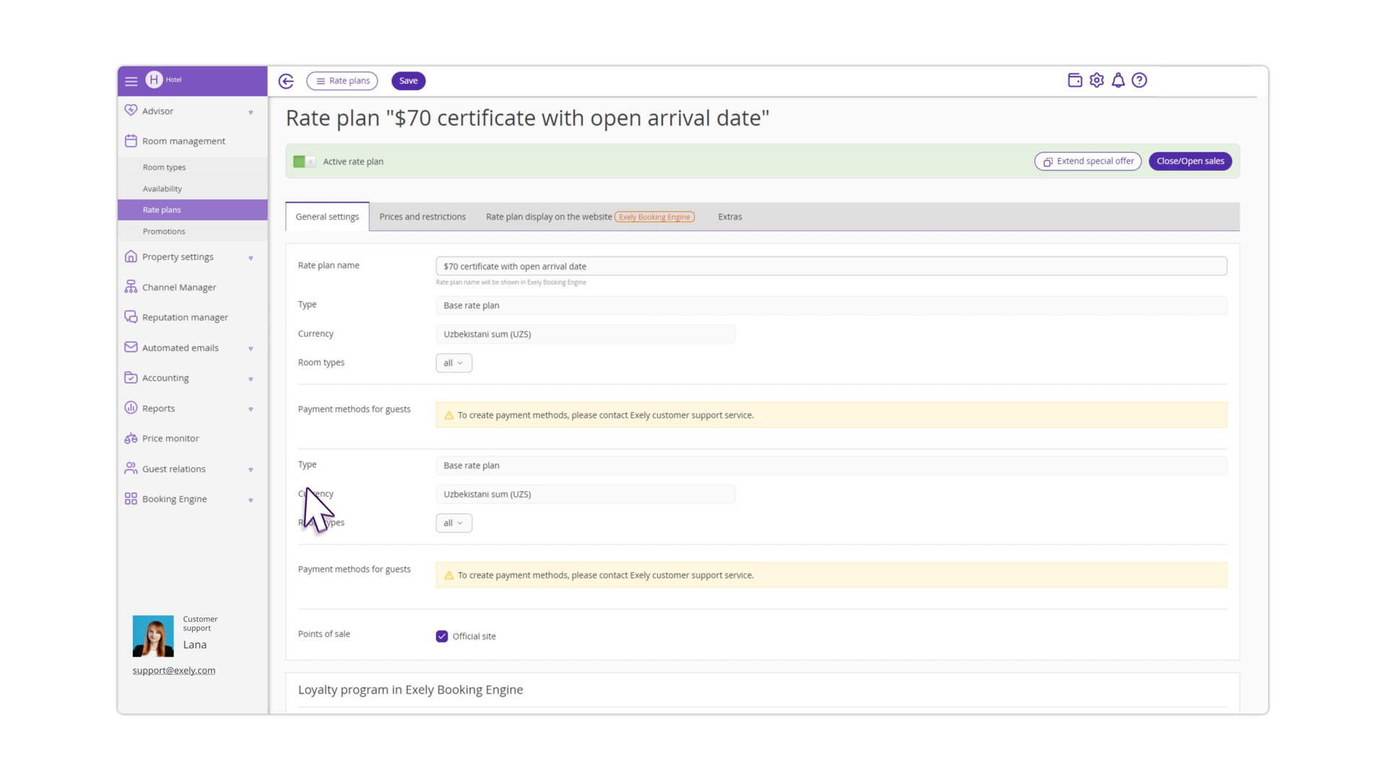
# Set the one-guest price of the $70 room type to 70 for all dates from 6 May to 31 December 2024.
pyautogui.scroll(-3, 307, 488)
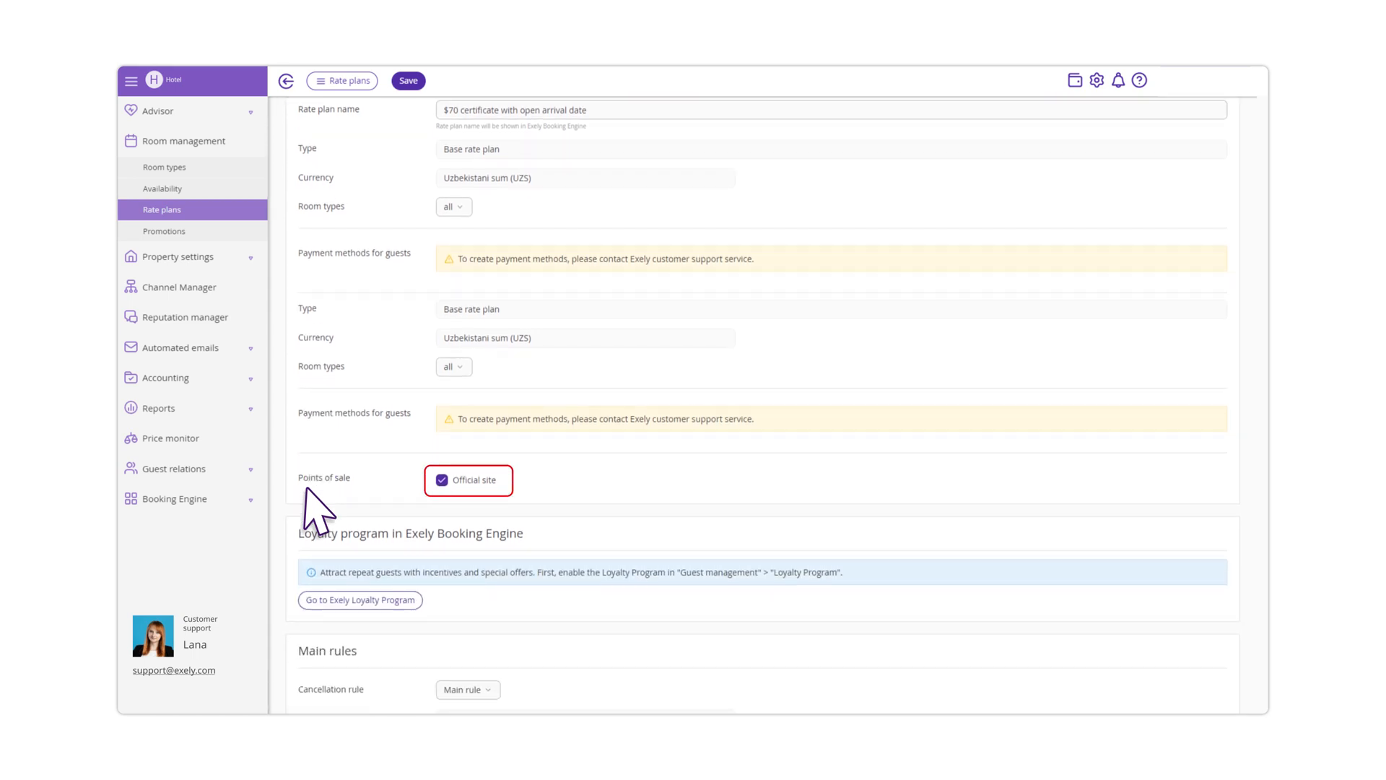
pyautogui.scroll(5, 339, 498)
pyautogui.click(447, 214)
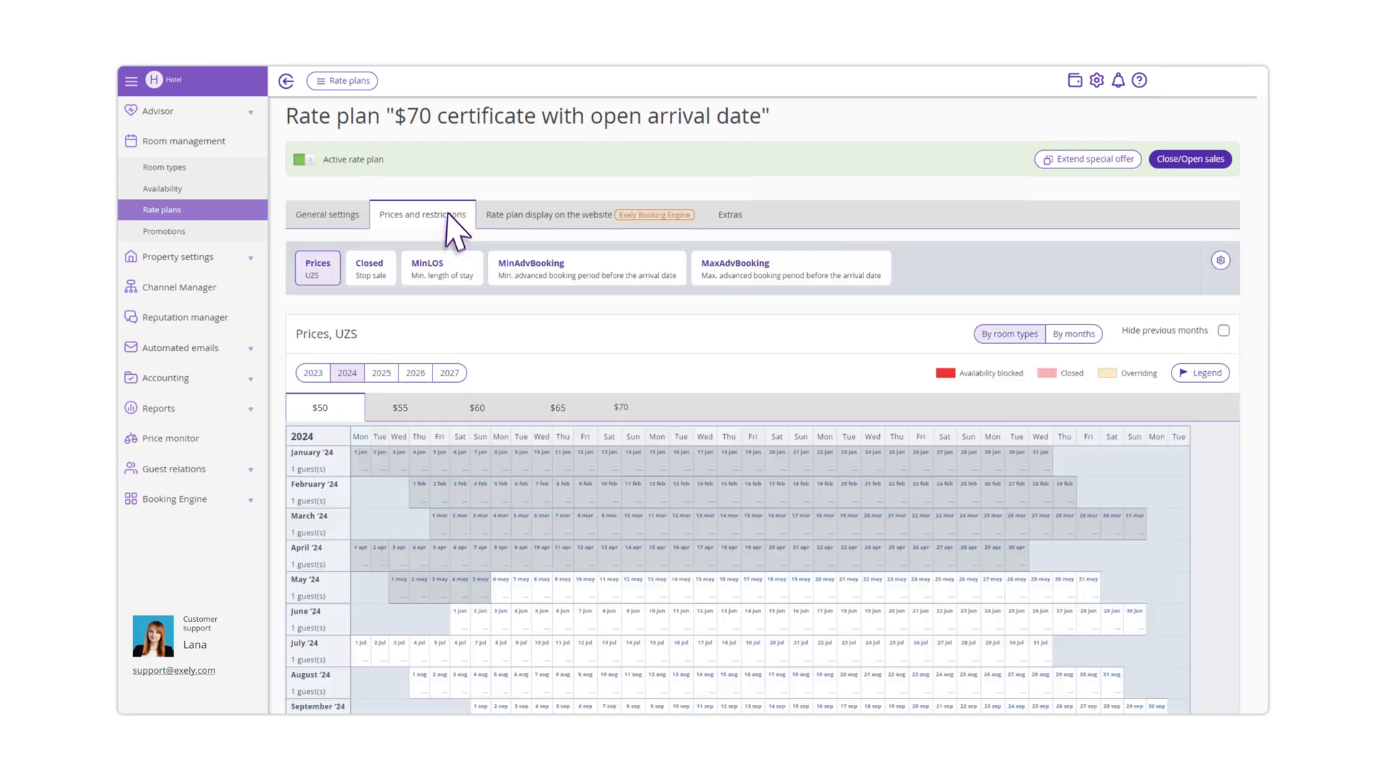
pyautogui.scroll(-3, 454, 230)
pyautogui.click(621, 238)
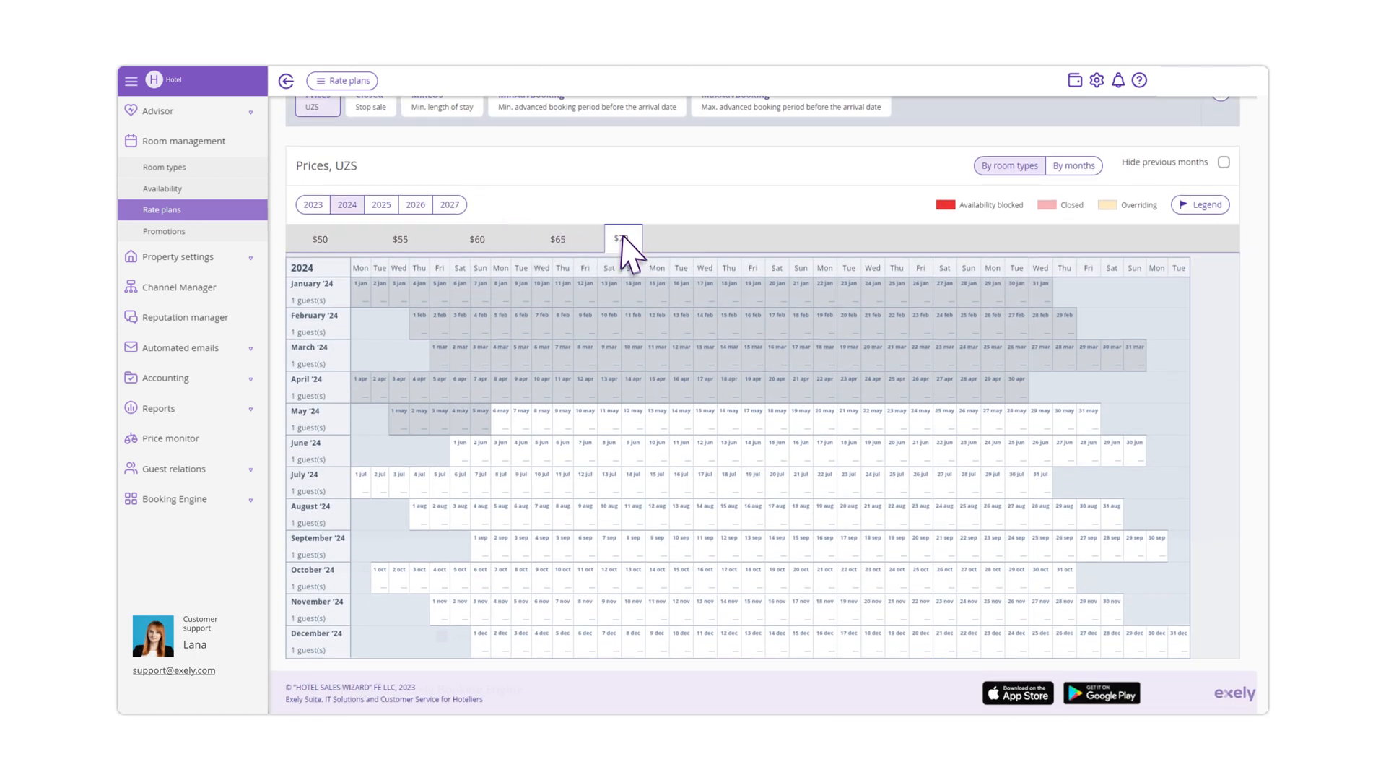
pyautogui.click(322, 267)
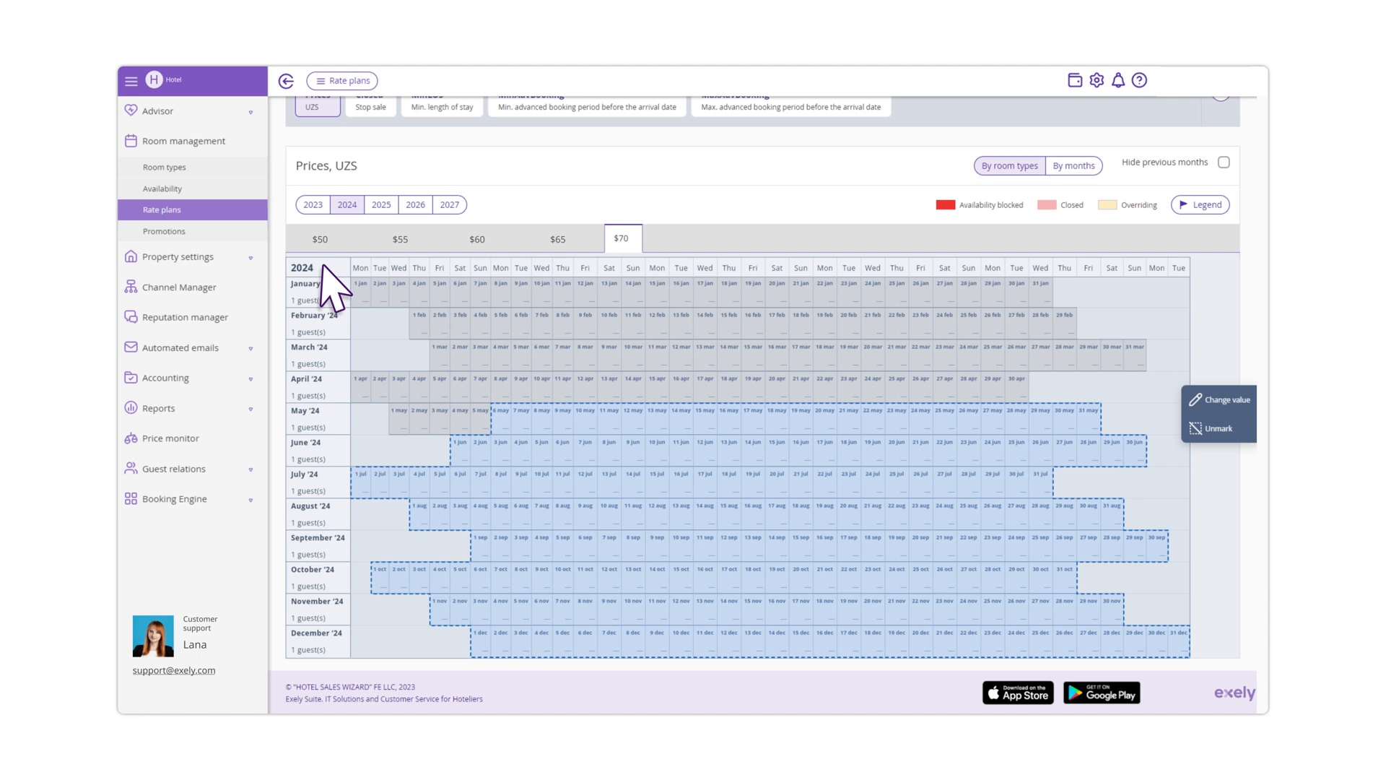
pyautogui.click(1224, 400)
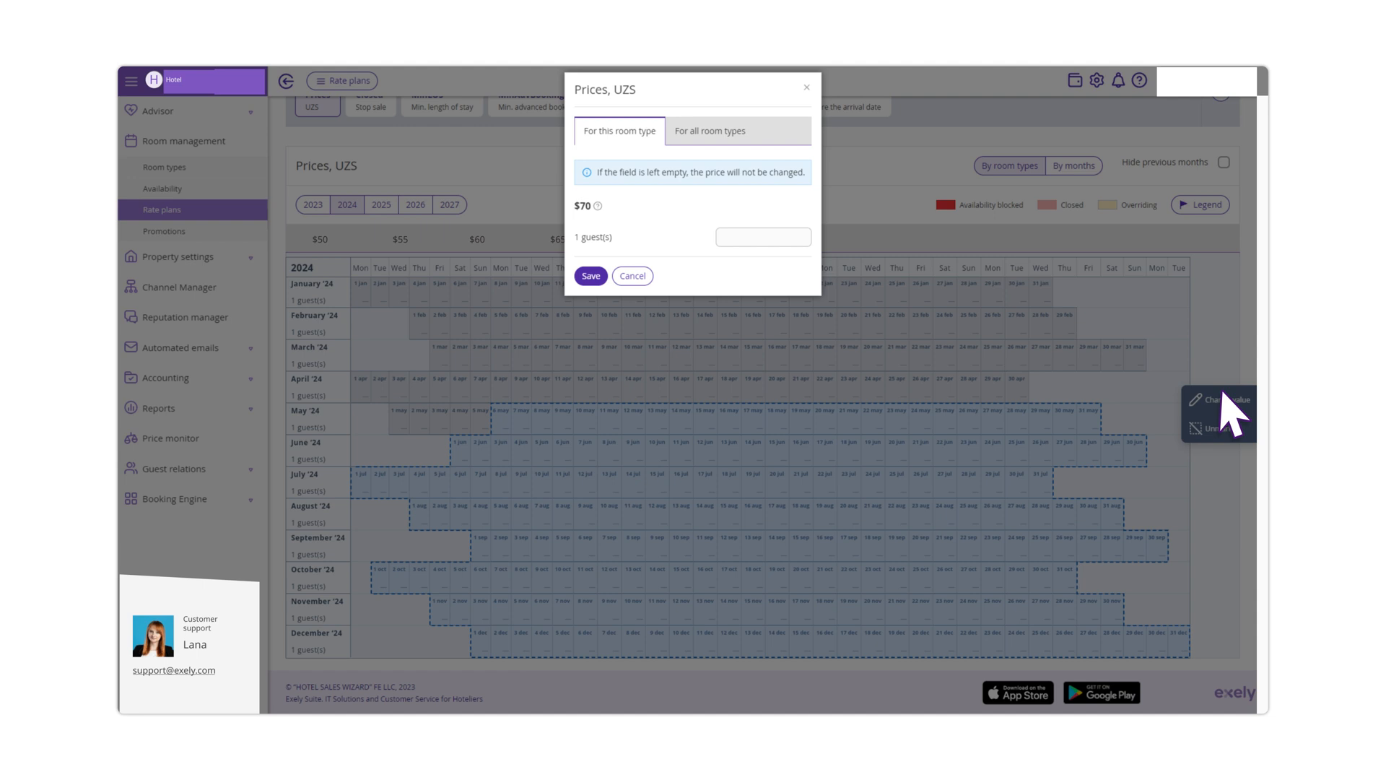
pyautogui.click(734, 240)
pyautogui.write('70')
pyautogui.click(590, 276)
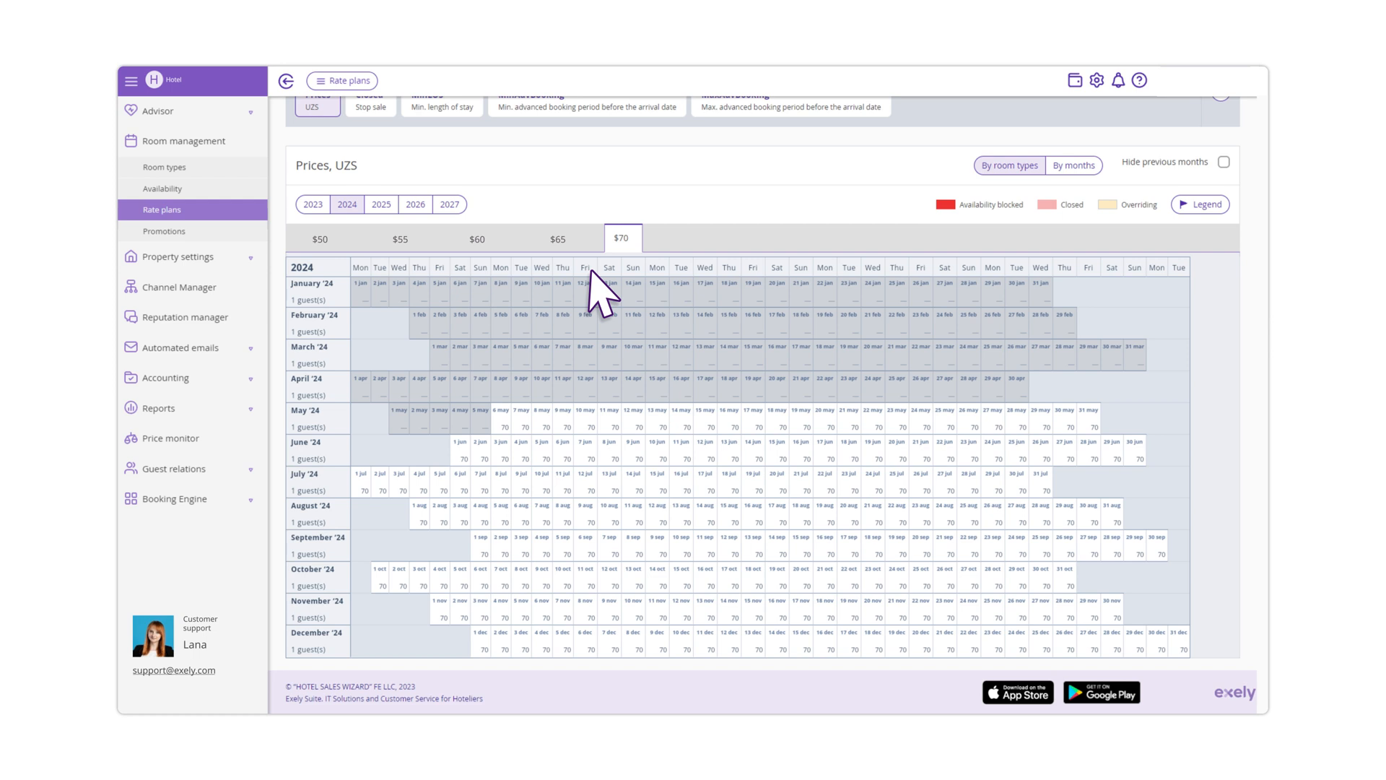
# Create a custom derived rate plan named "$70 certificate with open arrival date" with no meal and exclude the $65 certificate from its room types.
pyautogui.click(285, 80)
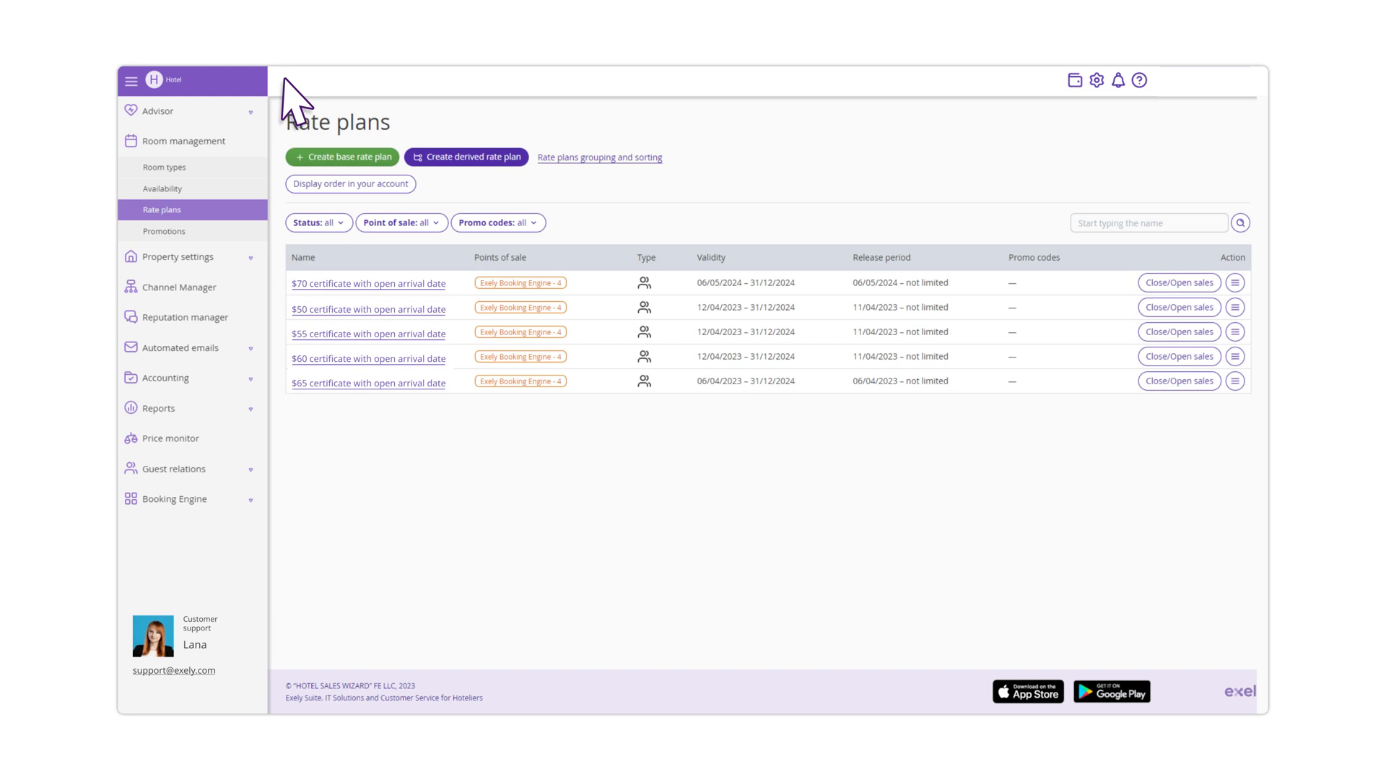
pyautogui.click(465, 157)
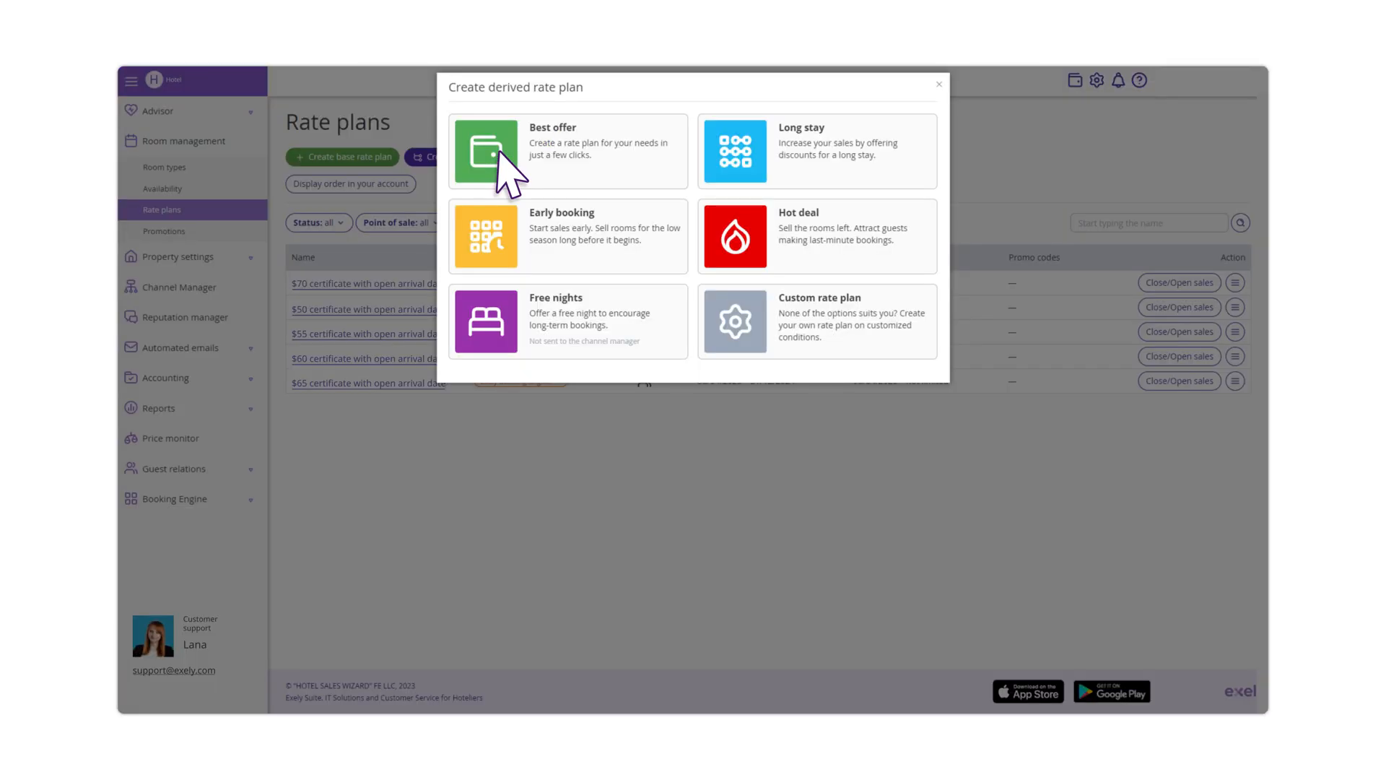
pyautogui.click(748, 302)
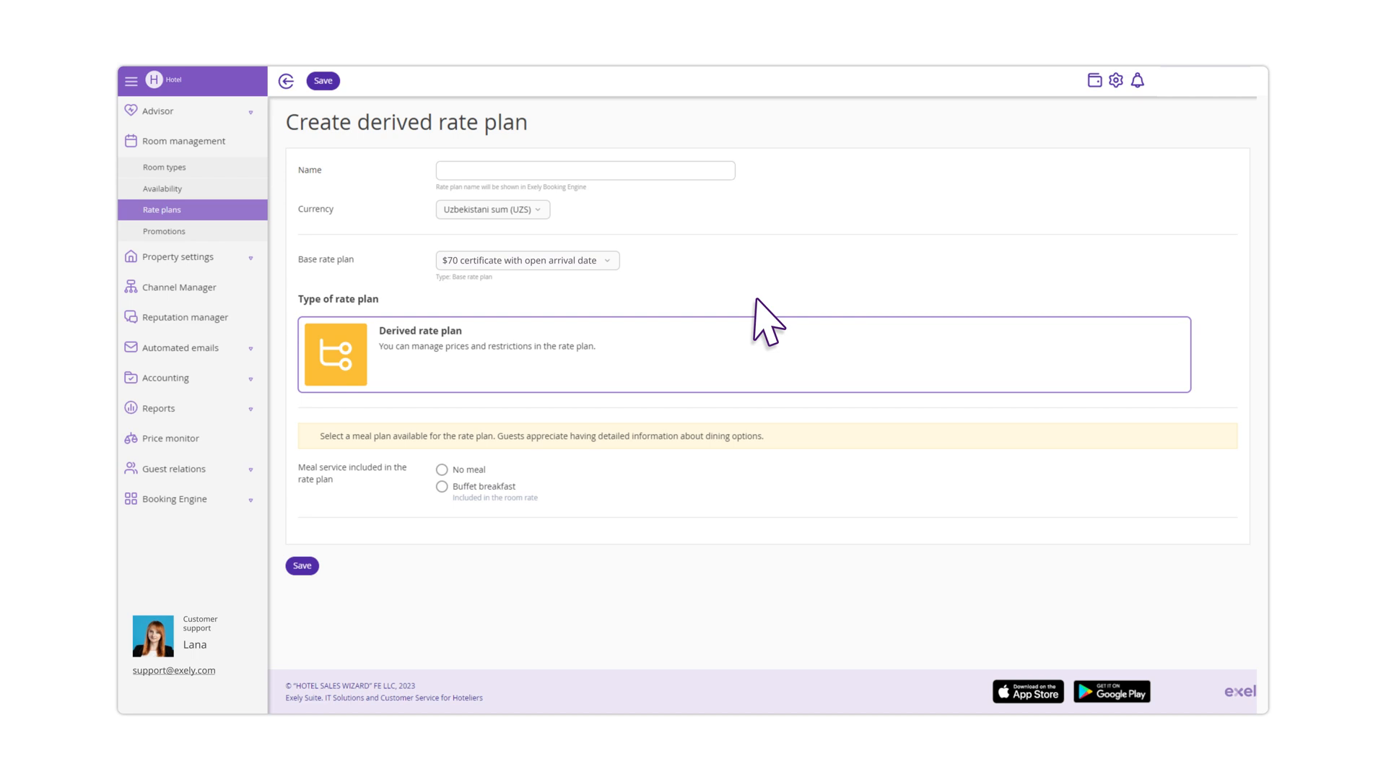
pyautogui.write('$70 certificate with o')
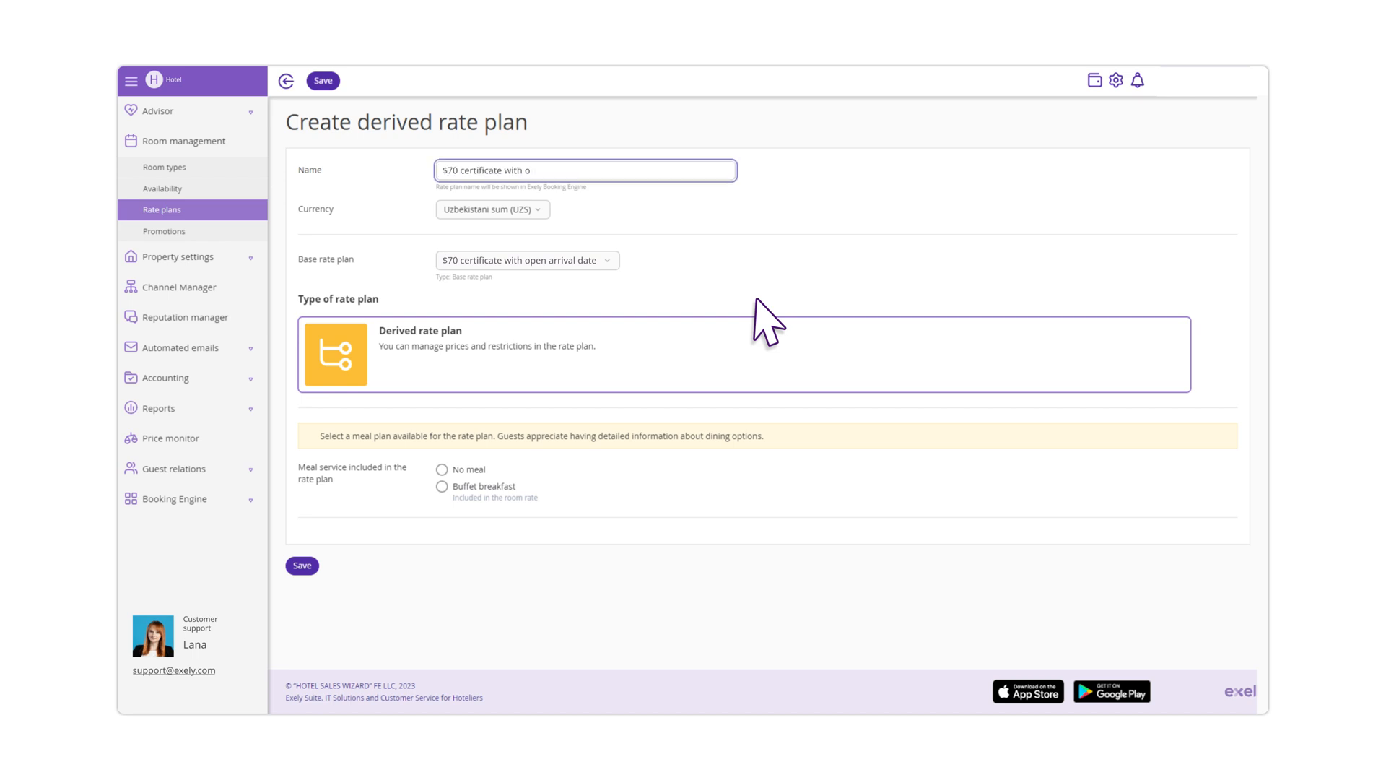
pyautogui.write('pen arrival date')
pyautogui.click(442, 469)
pyautogui.click(302, 565)
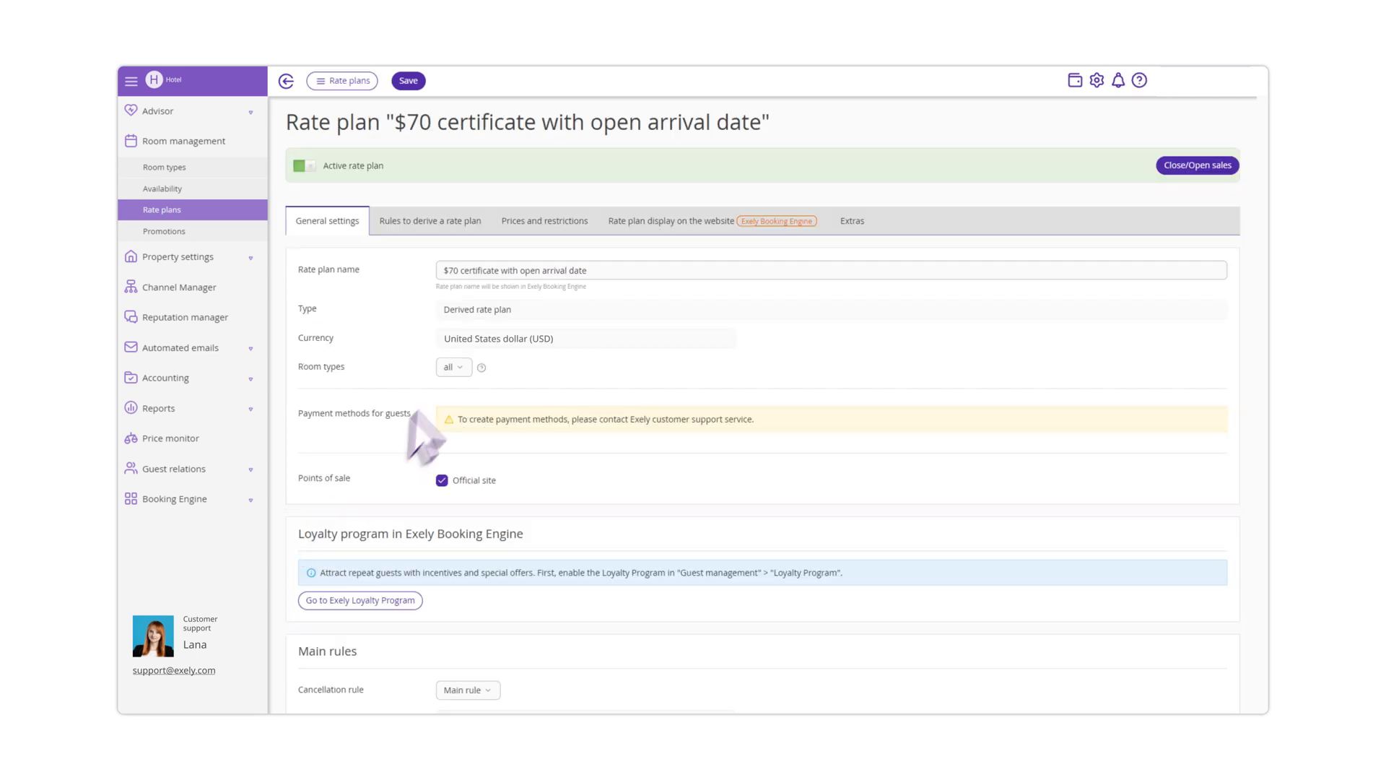
pyautogui.click(459, 367)
pyautogui.click(451, 415)
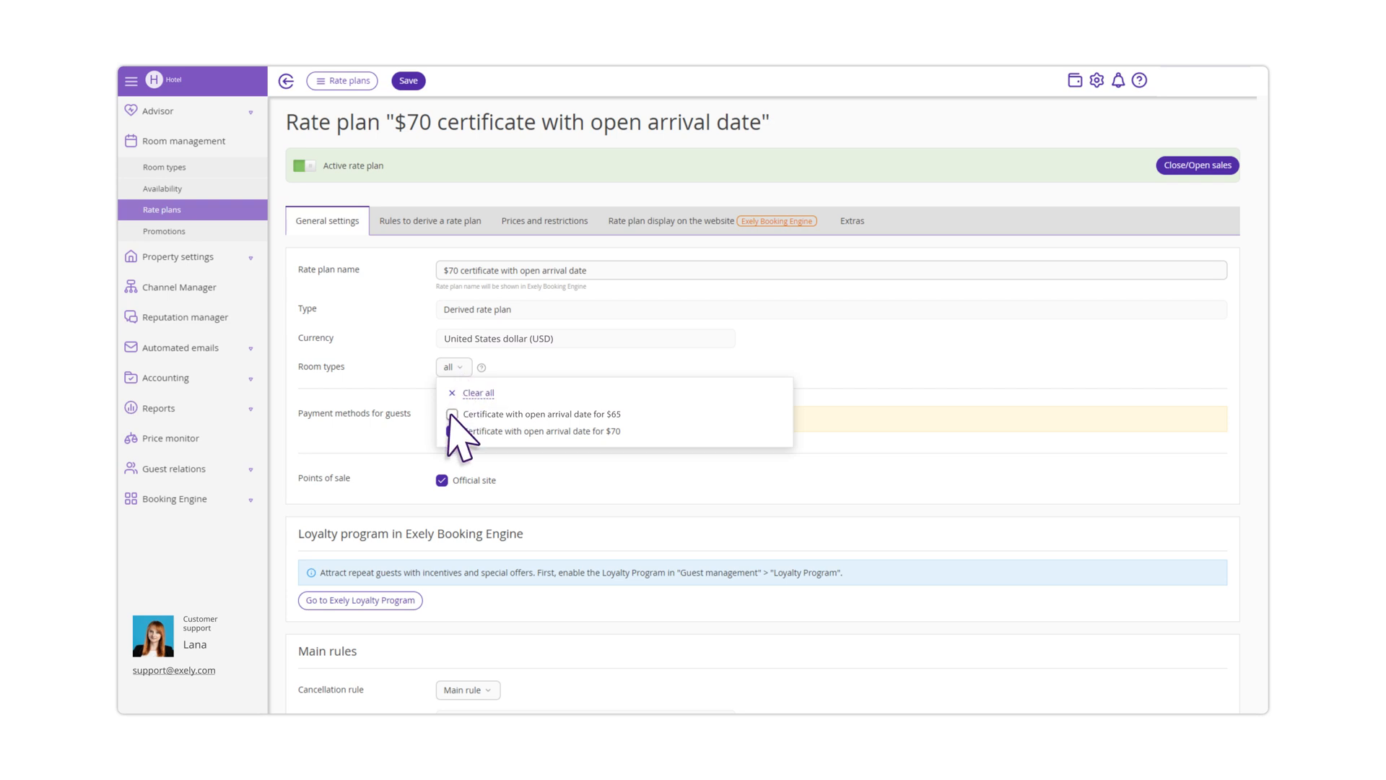
# Set the derivation rules to a 10 percent discount, deriving extra services, all restrictions, the early check-in and late check-out rule, and payment methods.
pyautogui.click(453, 229)
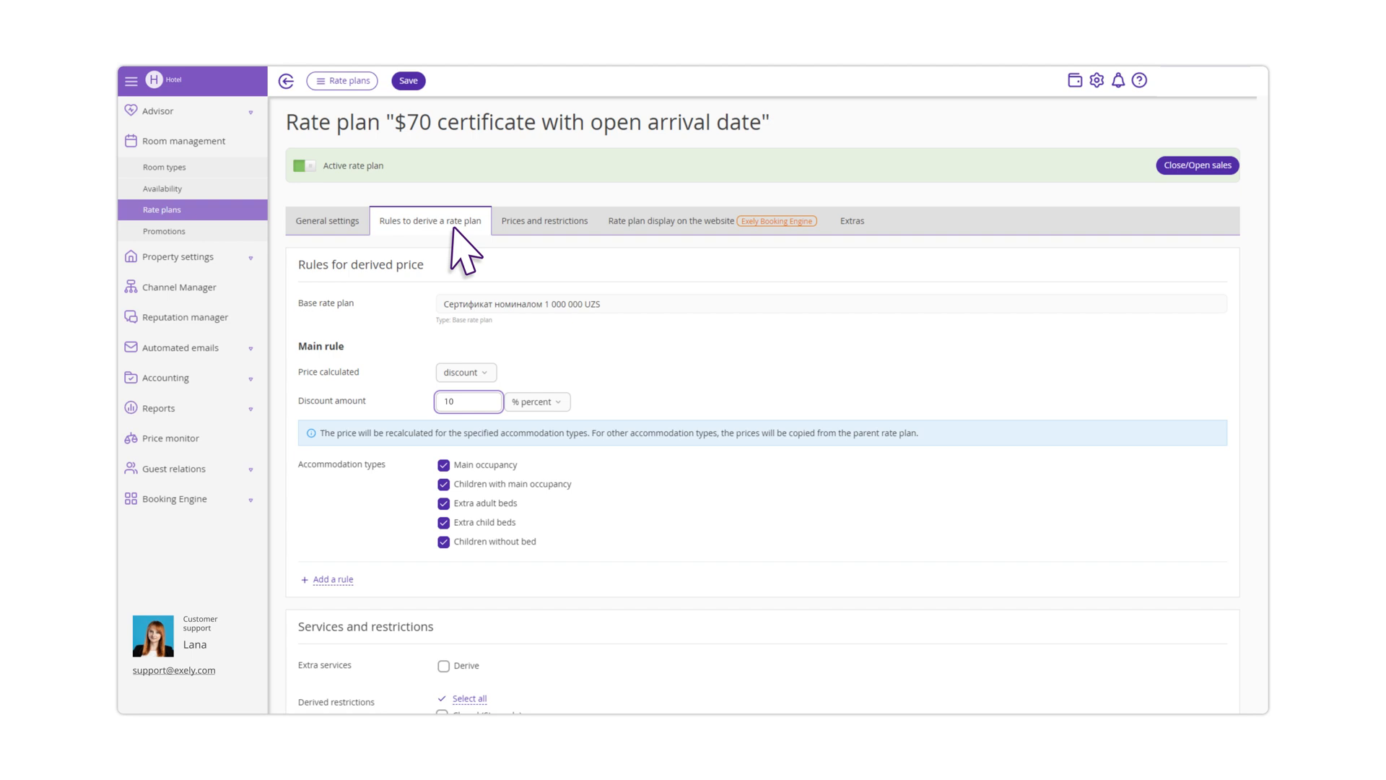
pyautogui.scroll(-4, 454, 228)
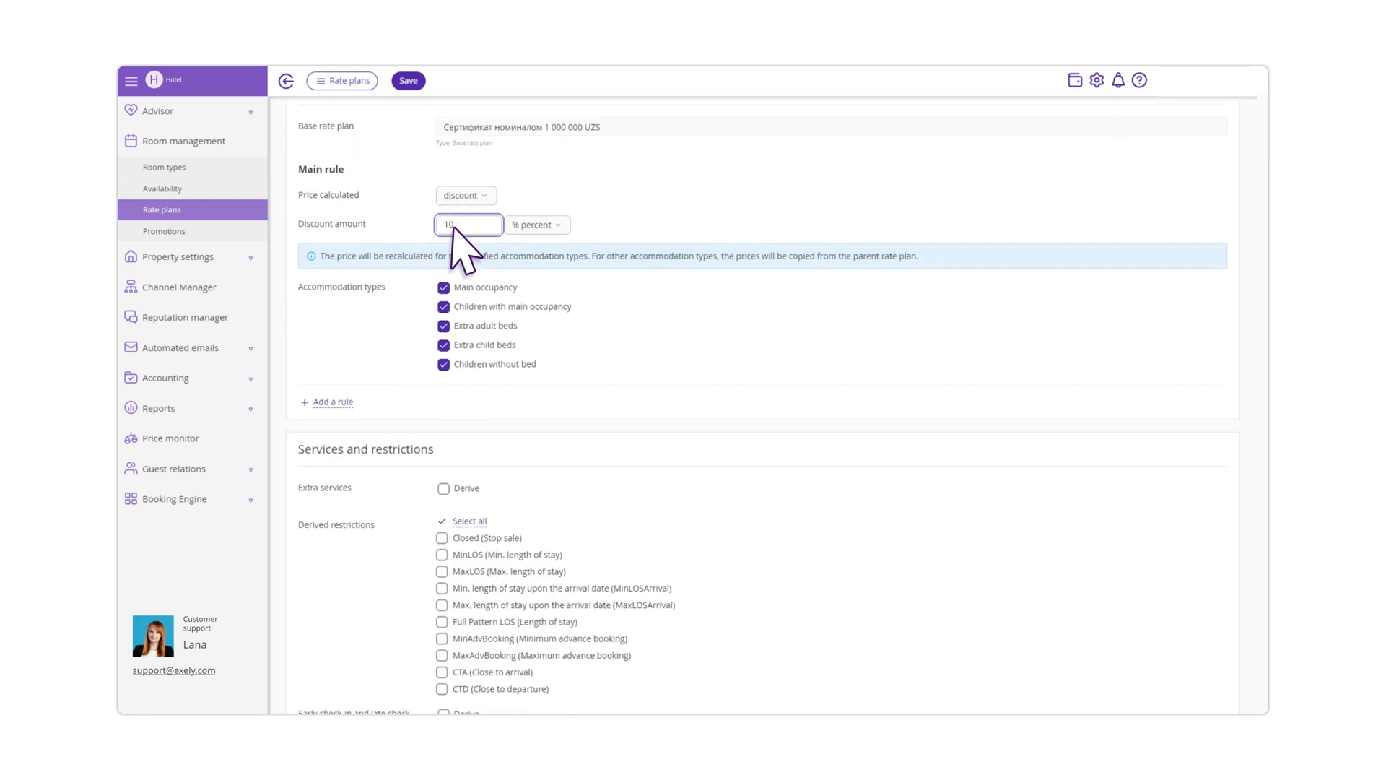
pyautogui.click(444, 400)
pyautogui.click(477, 431)
pyautogui.click(443, 626)
pyautogui.click(443, 662)
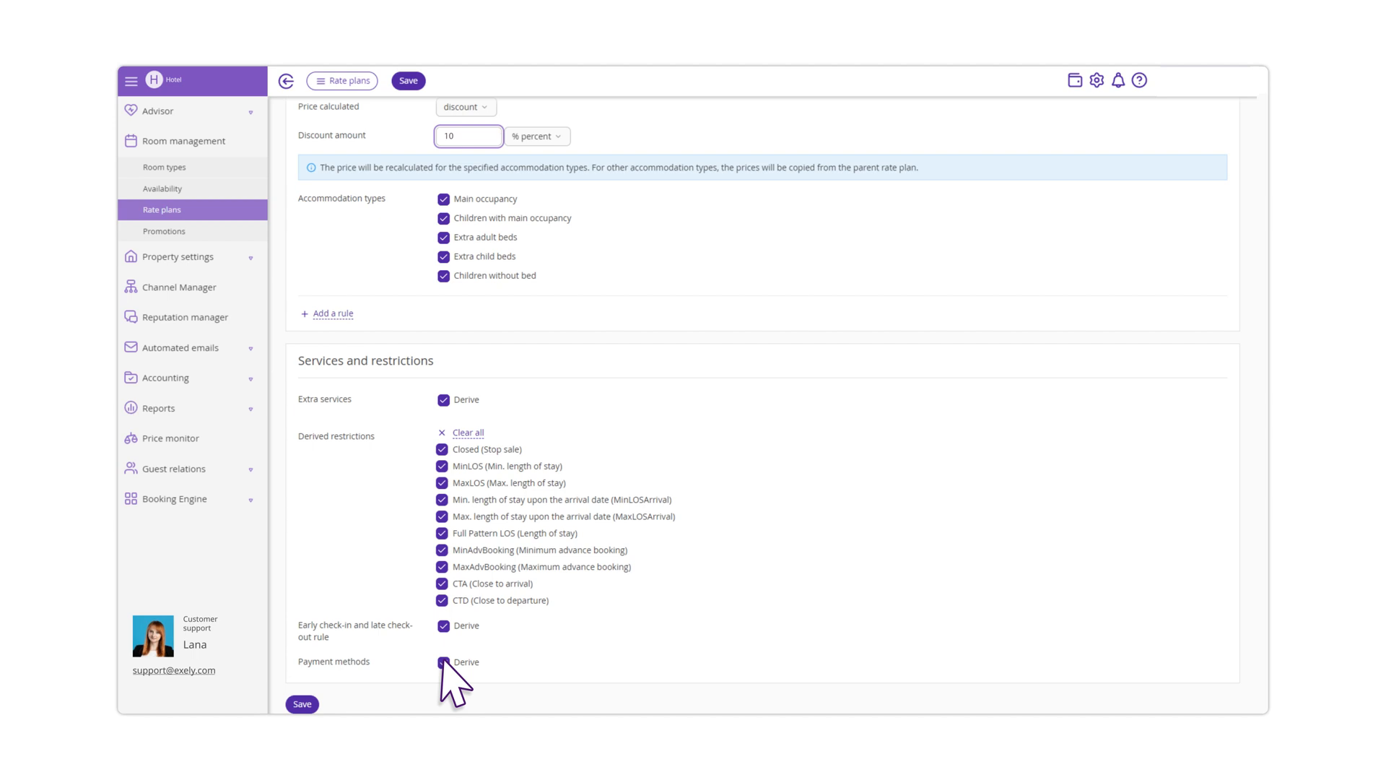
# Save the derivation rules, enter the website description lines "- the terms", "- a validity period of the certificate" and "- its value", and save the rate plan.
pyautogui.click(303, 704)
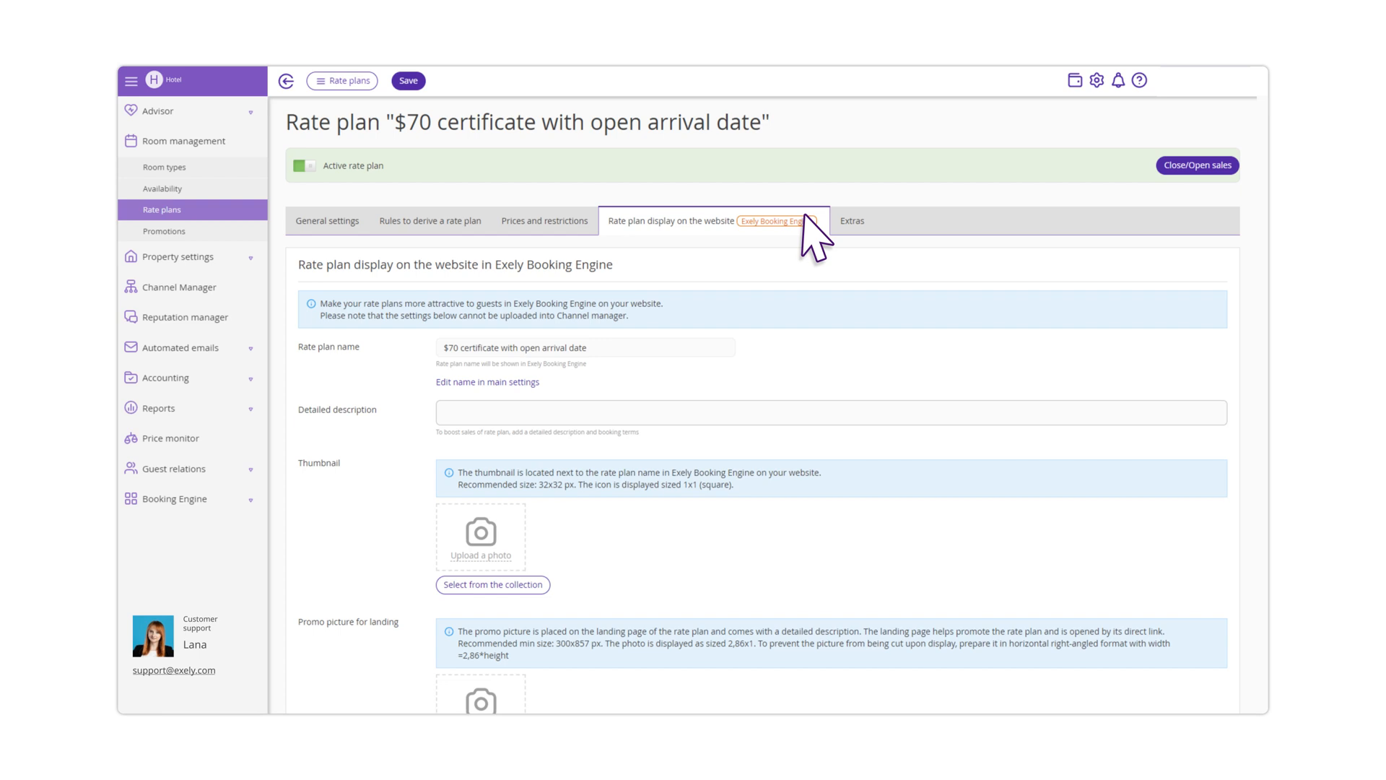
pyautogui.click(647, 413)
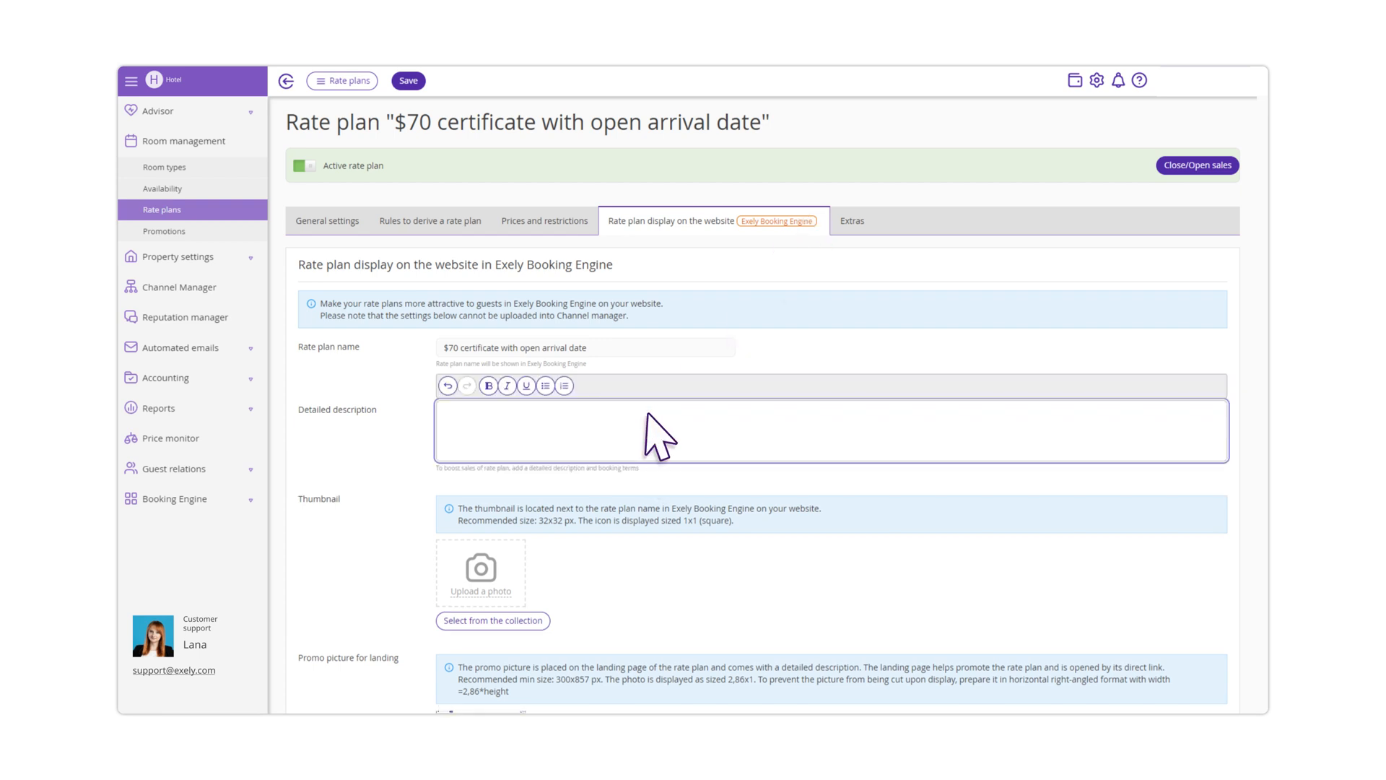
pyautogui.write('- the terms')
pyautogui.press('Return')
pyautogui.write('- a validity period of the certificate')
pyautogui.press('Return')
pyautogui.write('- its value')
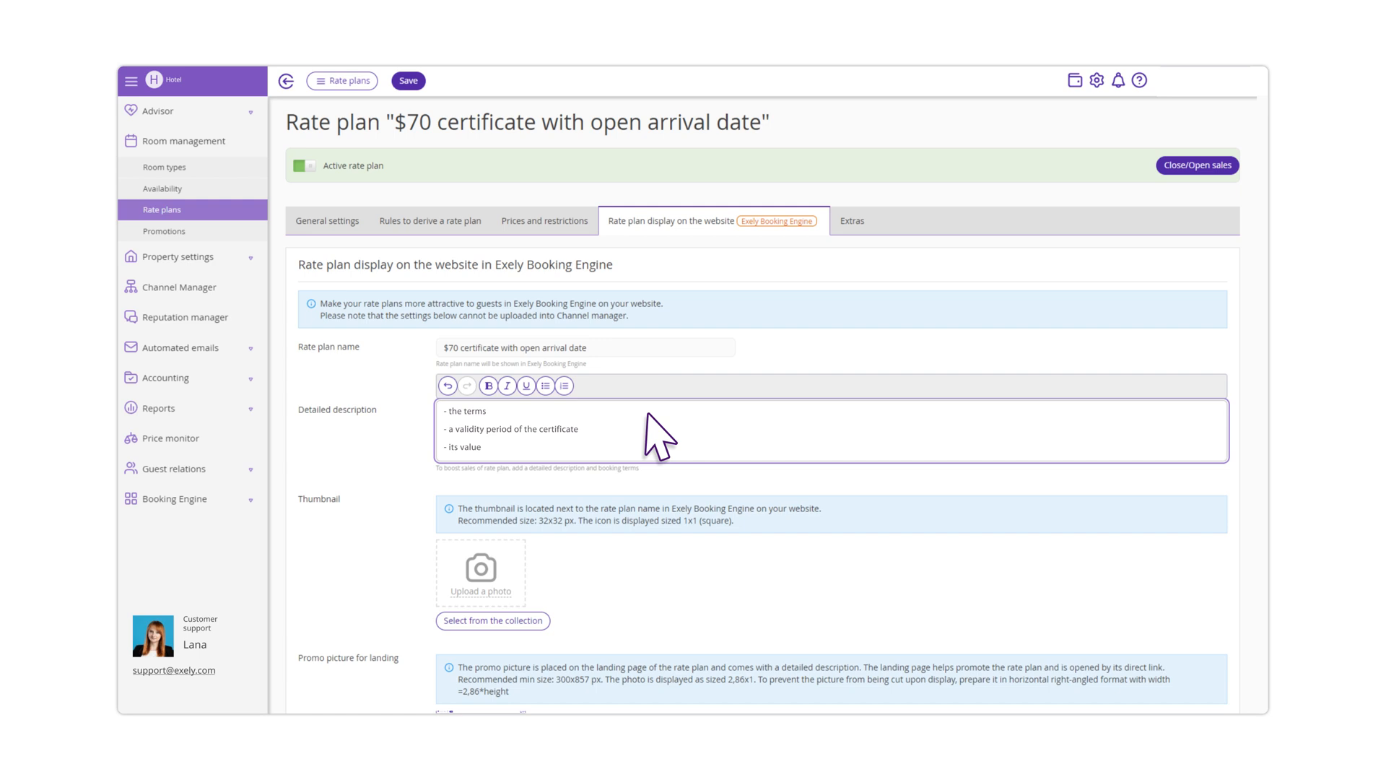
pyautogui.click(409, 80)
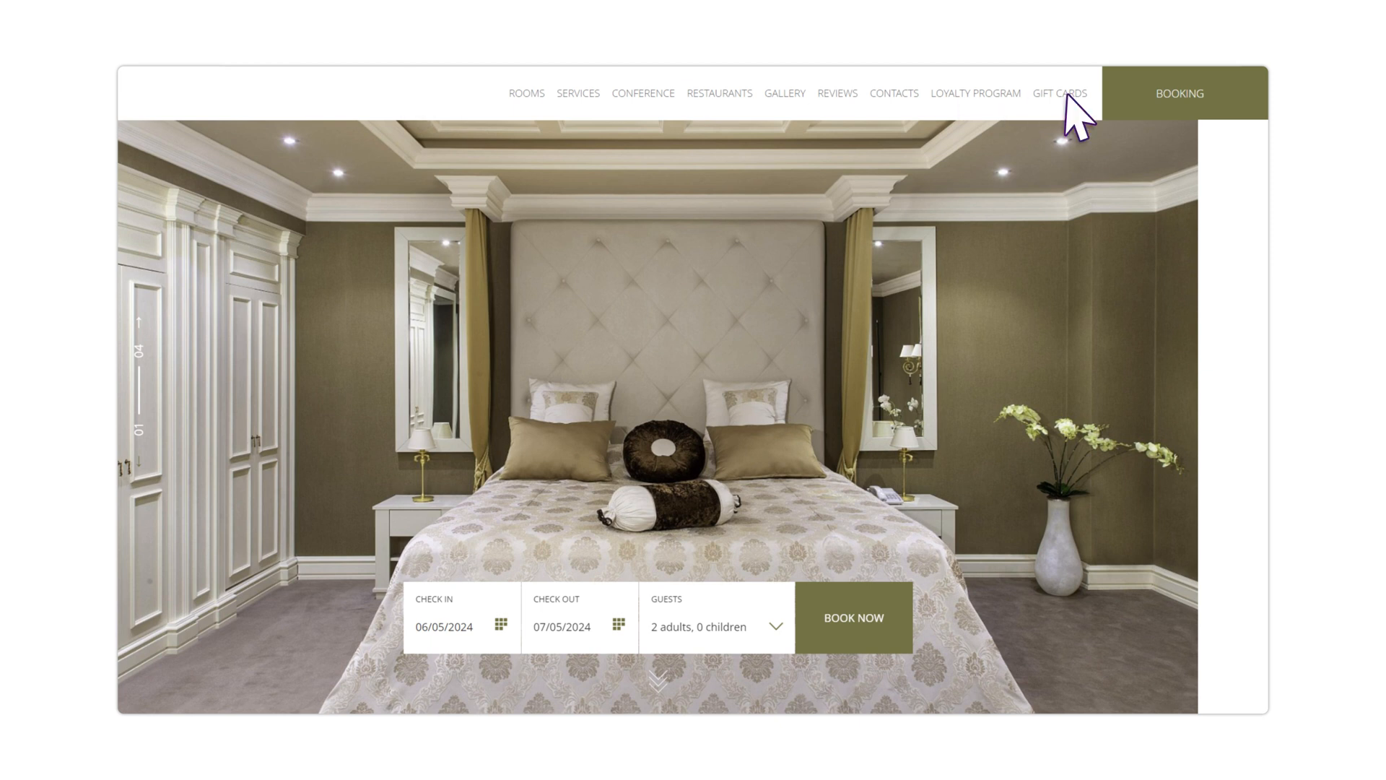
# Open the gift cards page on the hotel website and look through the gift cards and vouchers on offer.
pyautogui.click(1068, 94)
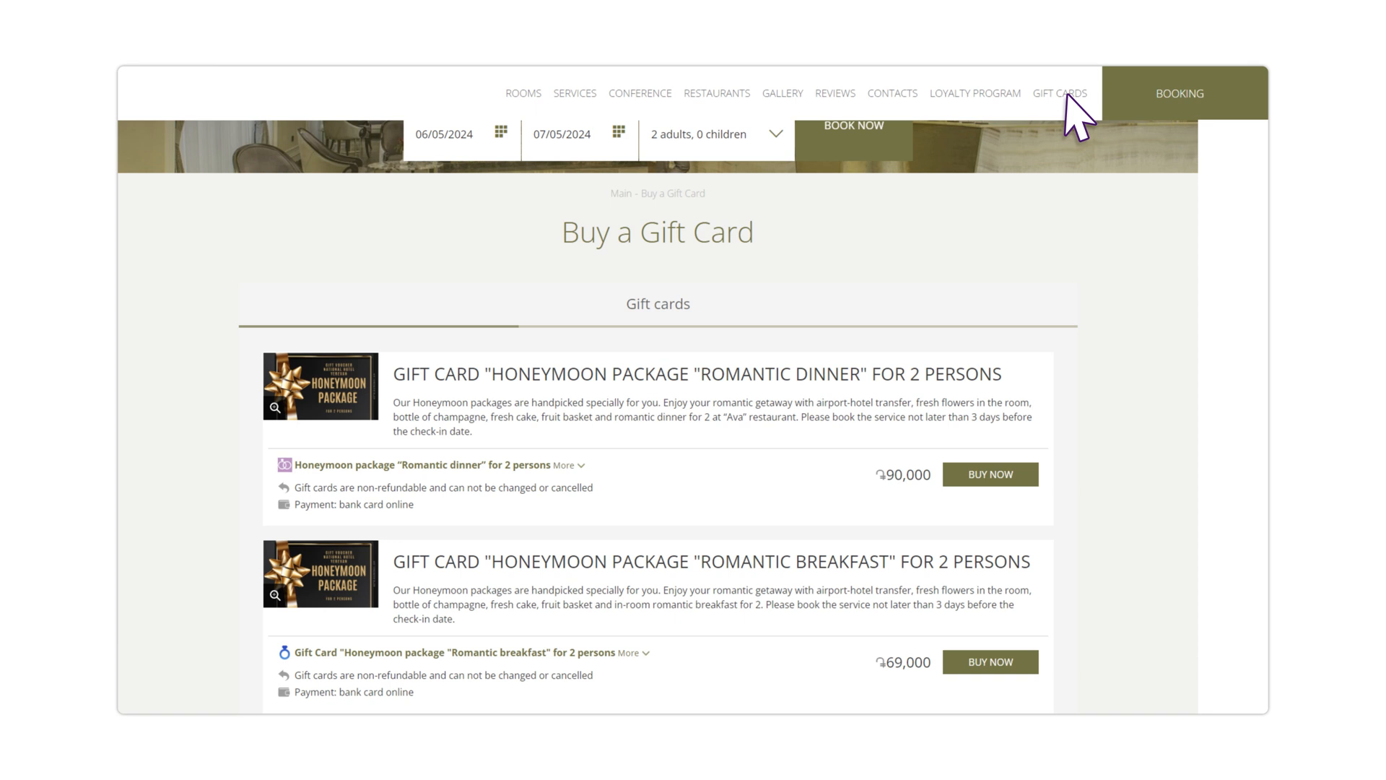
pyautogui.scroll(-3, 1076, 116)
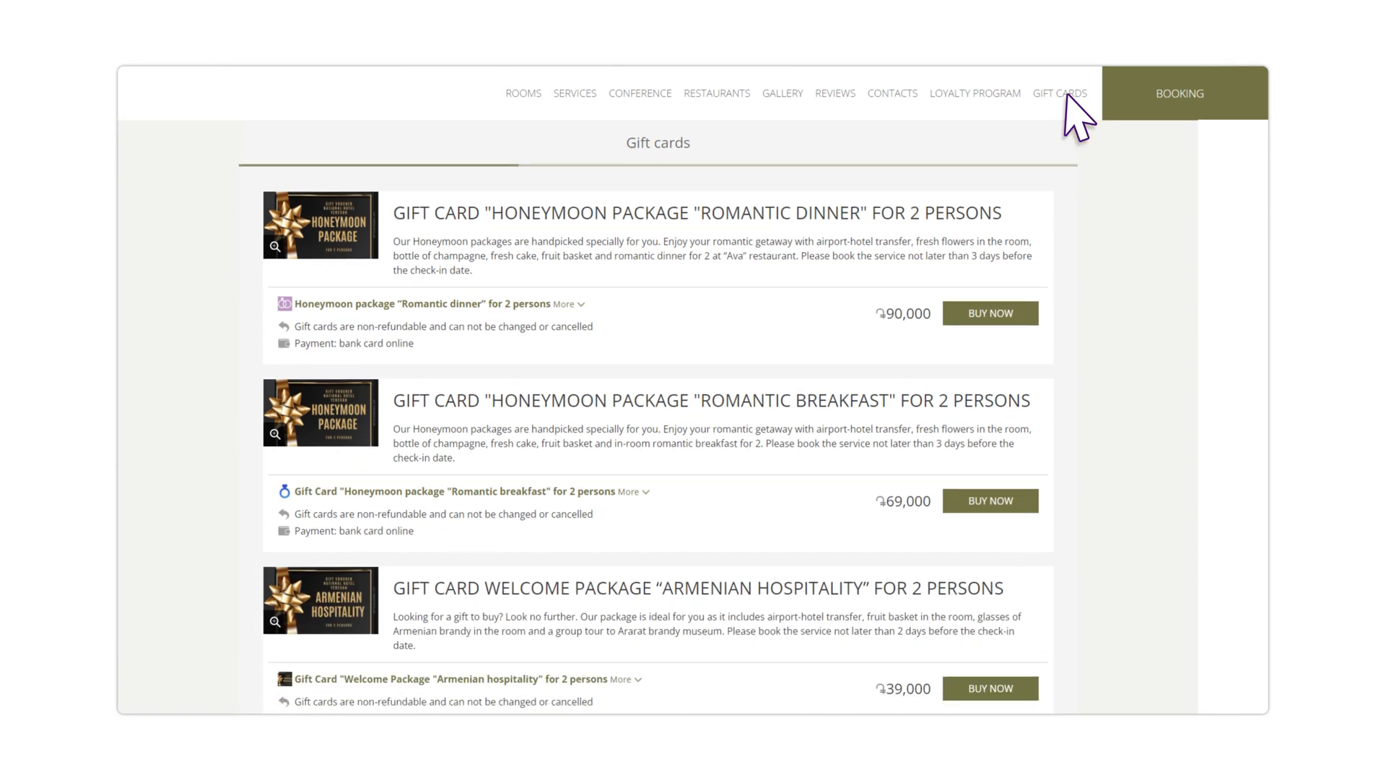
pyautogui.scroll(-3, 1076, 115)
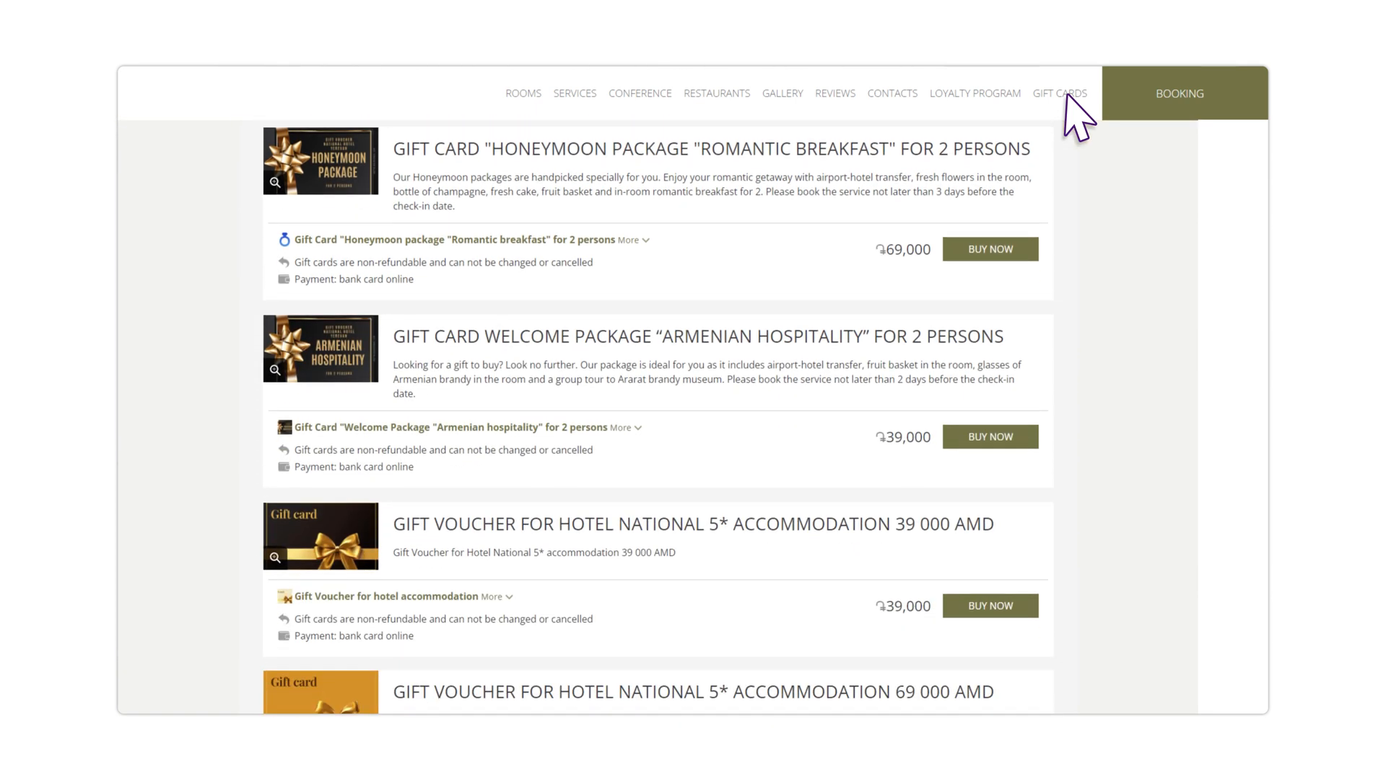
pyautogui.scroll(-3, 1067, 94)
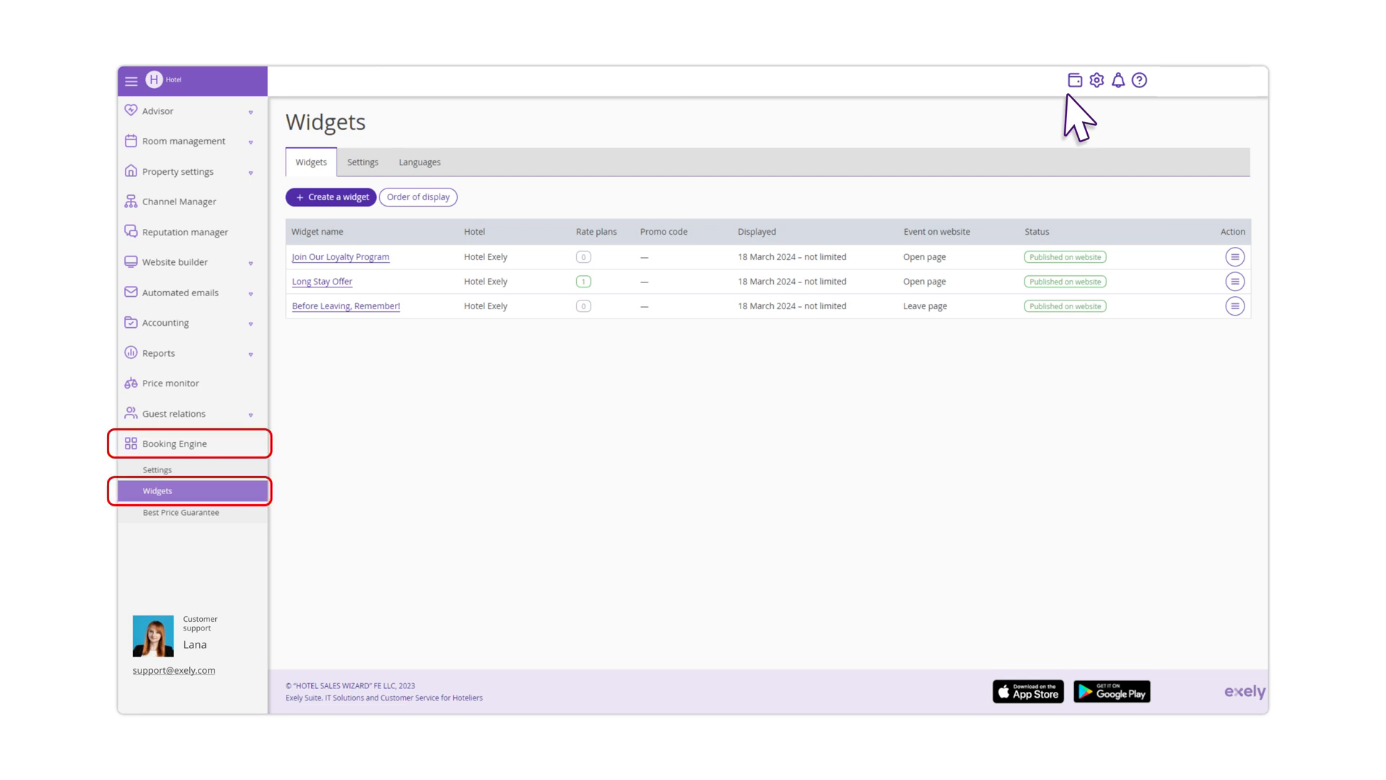
# Start creating a new widget of the custom type for the Booking Engine.
pyautogui.click(361, 196)
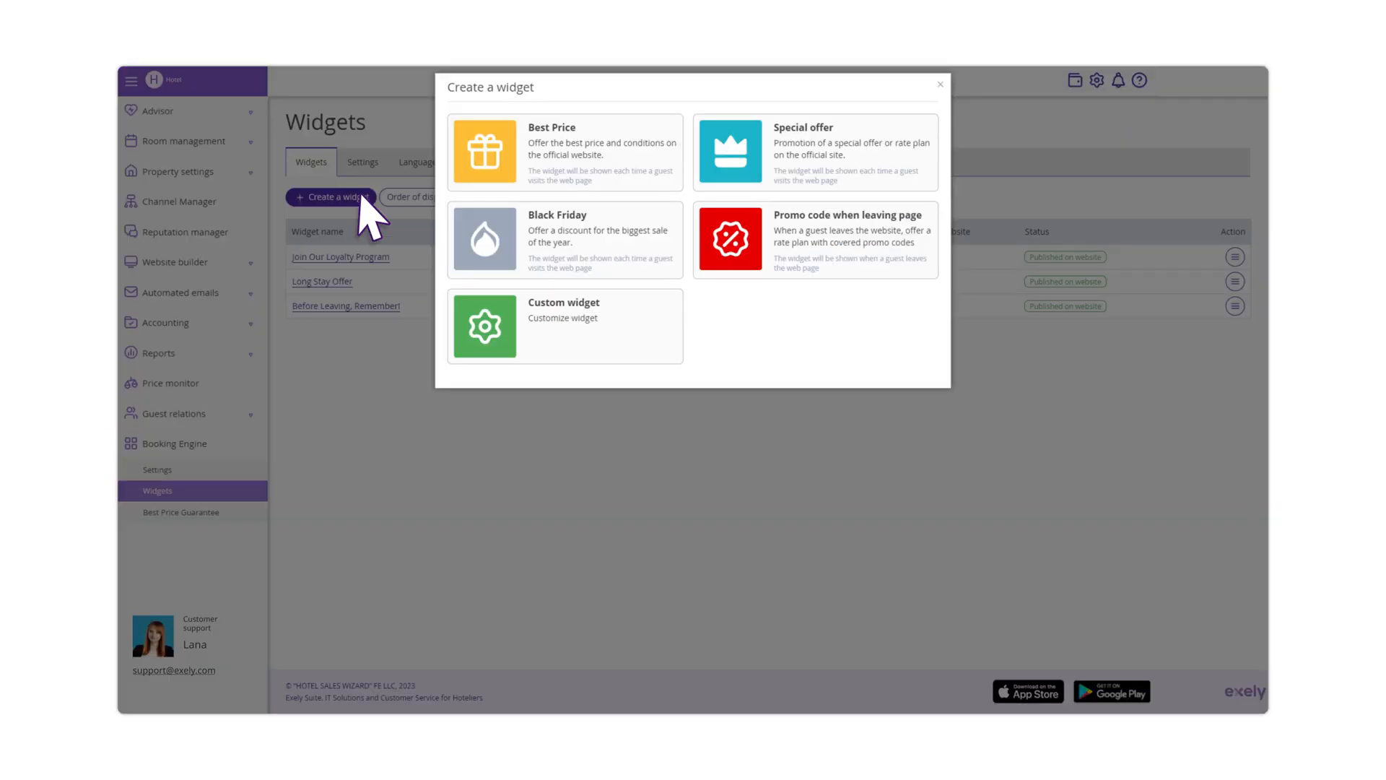
pyautogui.click(604, 309)
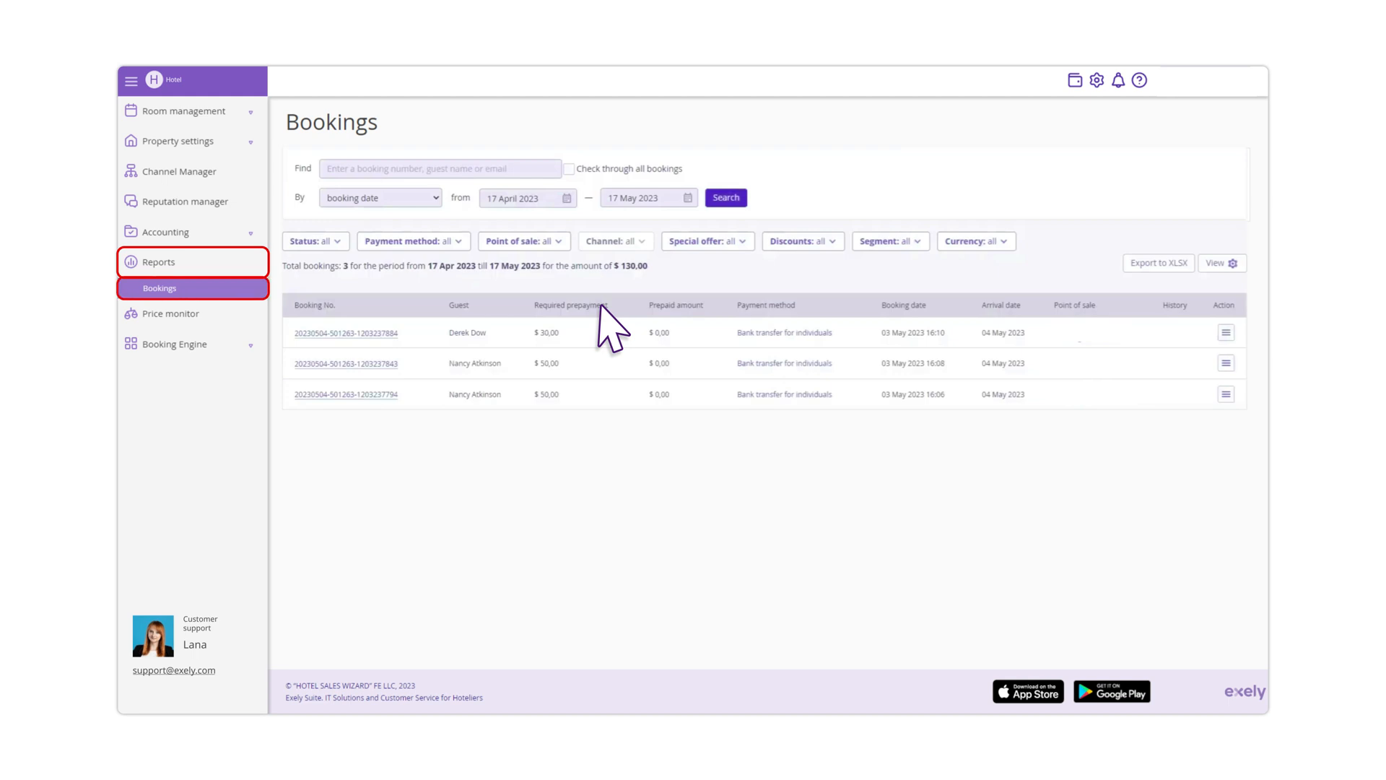
# Open the property's main settings and examine the phone and email contact sections, including the email for notifications.
pyautogui.click(205, 142)
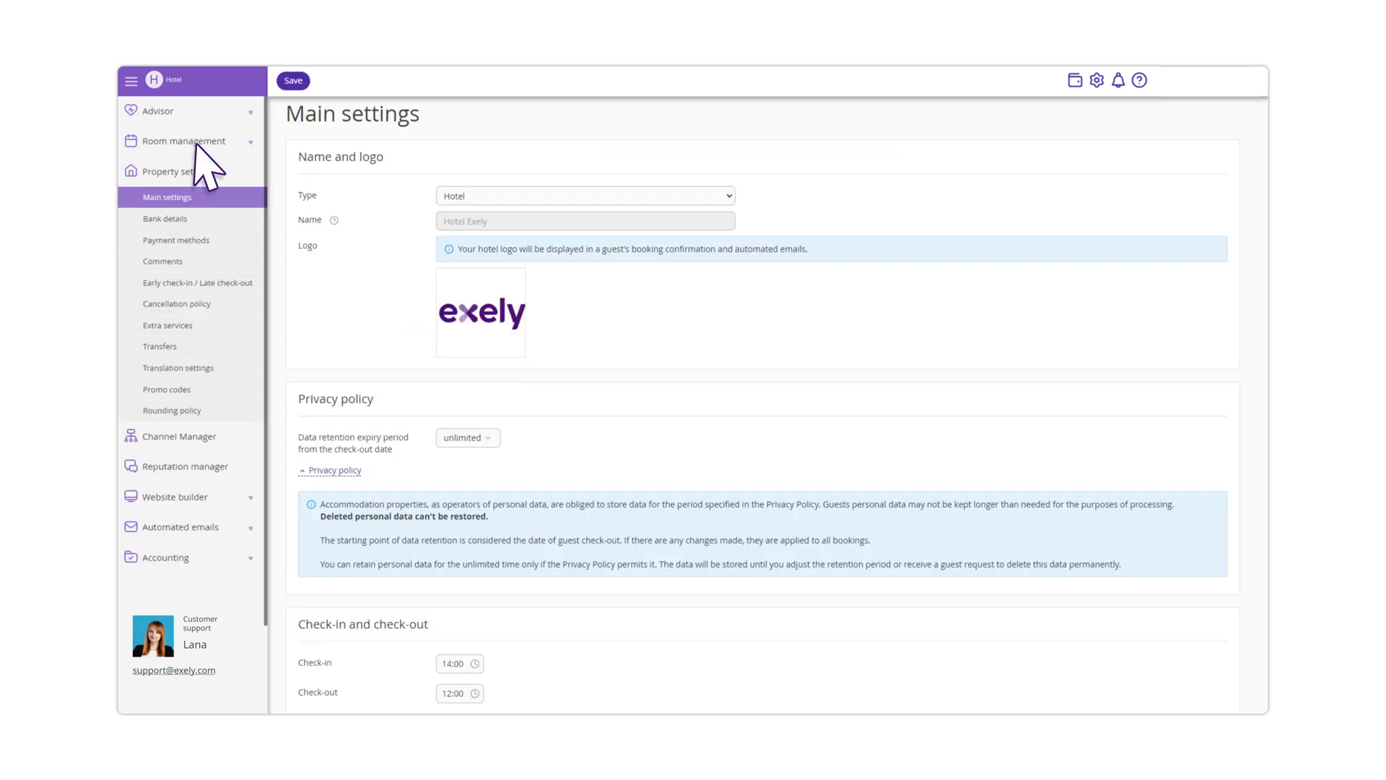
pyautogui.scroll(-15, 206, 166)
pyautogui.scroll(-10, 196, 143)
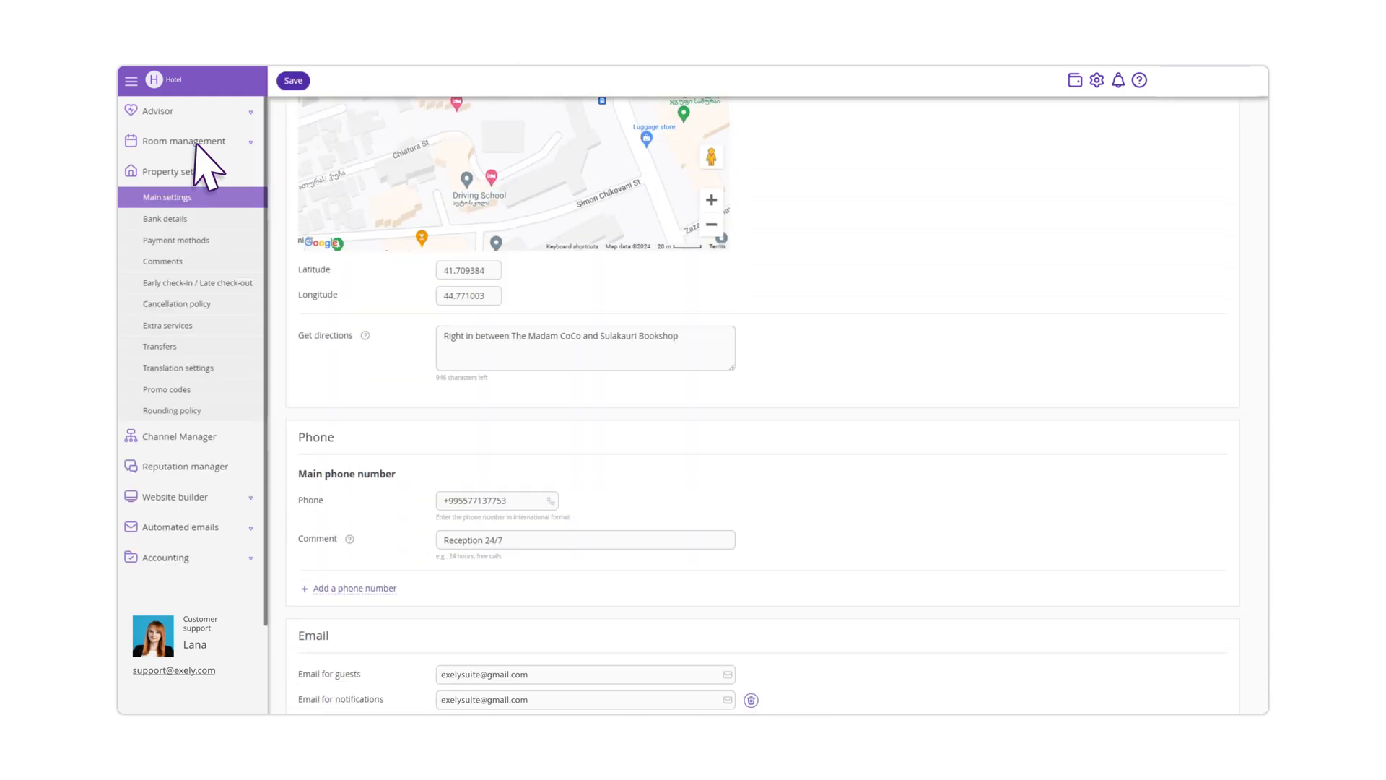